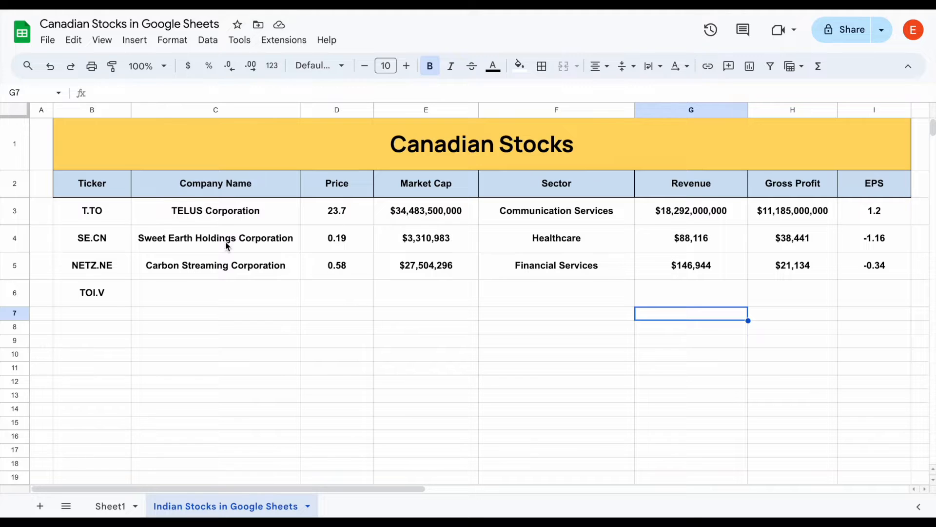
- Fill the TICKERDATALIVE formulas from C5:I5 down into row 6 for the TOI.V ticker
left_click_drag(110, 206, 107, 300)
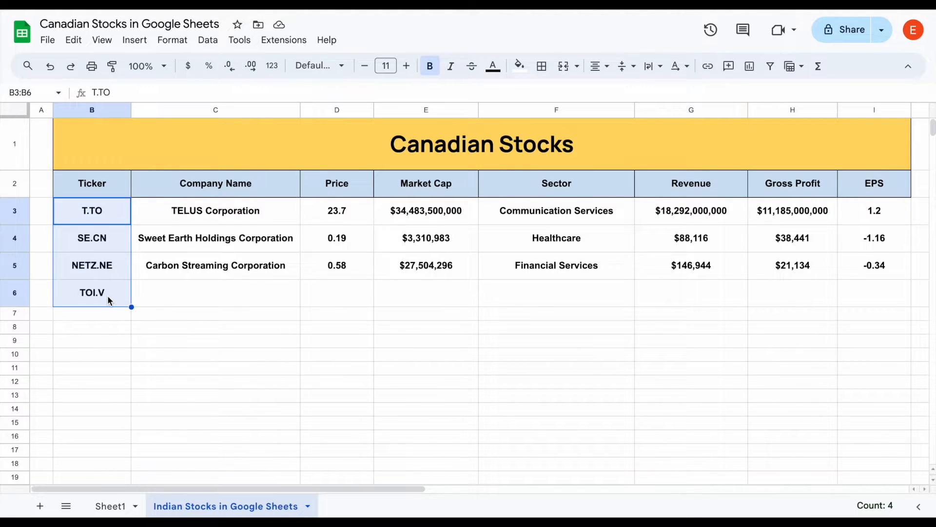
left_click_drag(188, 291, 841, 299)
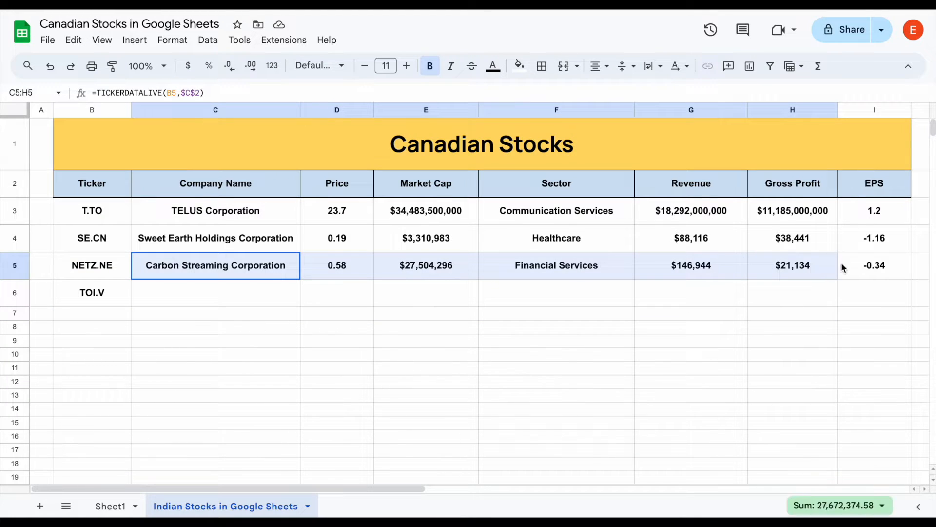
left_click_drag(843, 266, 844, 259)
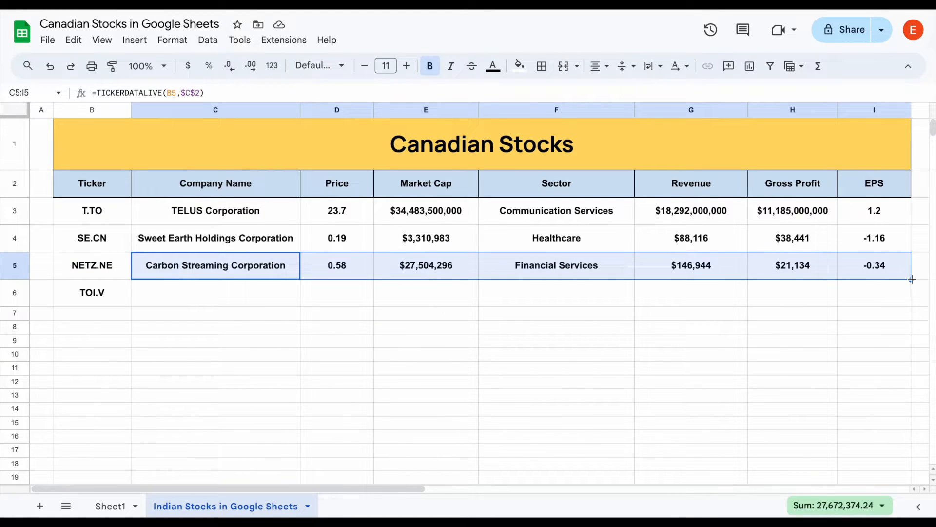
left_click_drag(912, 281, 911, 295)
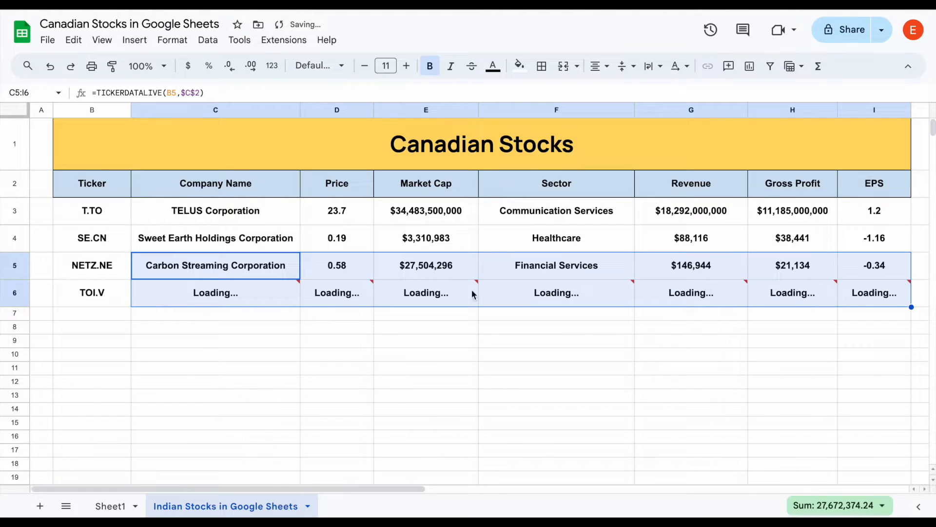
left_click(341, 342)
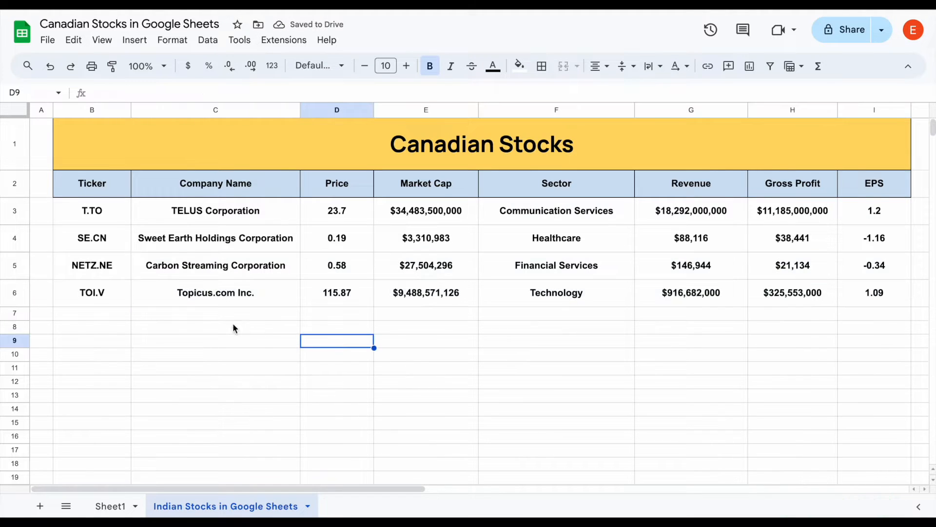
- Clear the stock data in C3:I6 while keeping the tickers in column B
left_click_drag(212, 298, 832, 294)
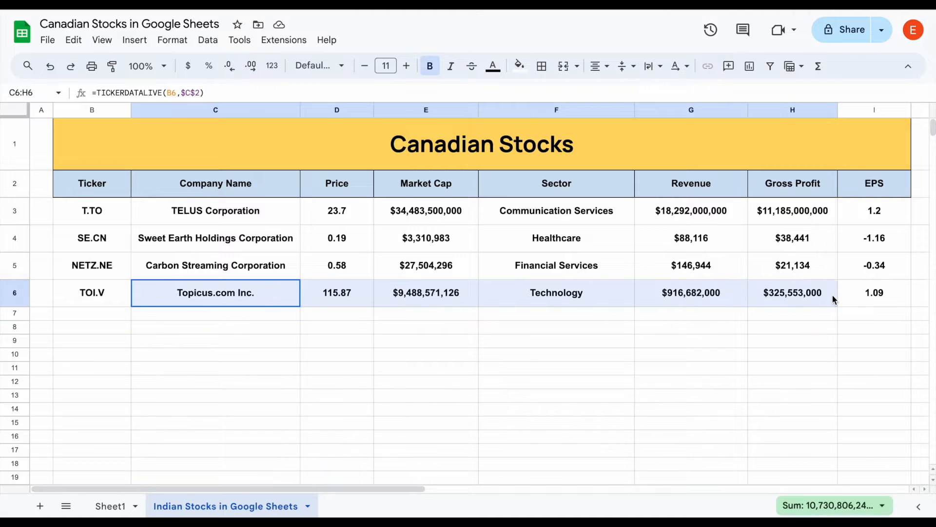
left_click(110, 299)
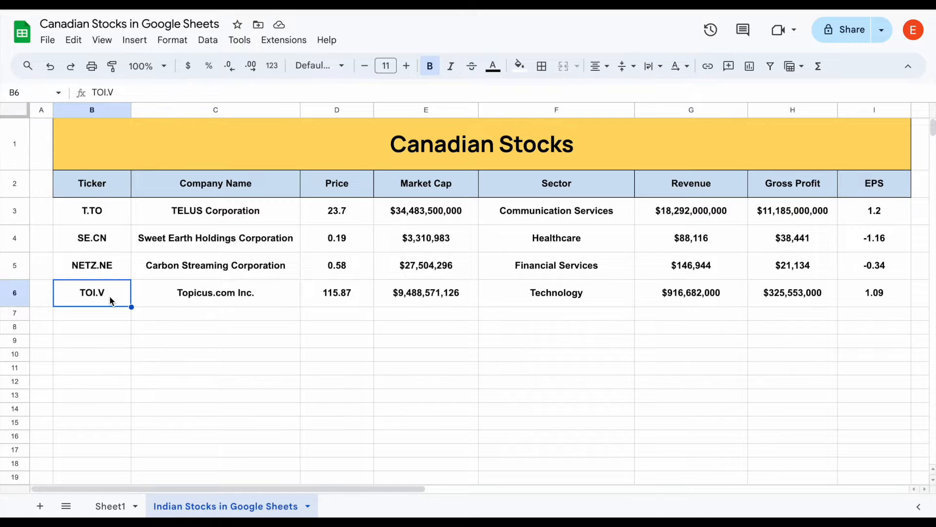
left_click_drag(246, 220, 854, 301)
key("Delete")
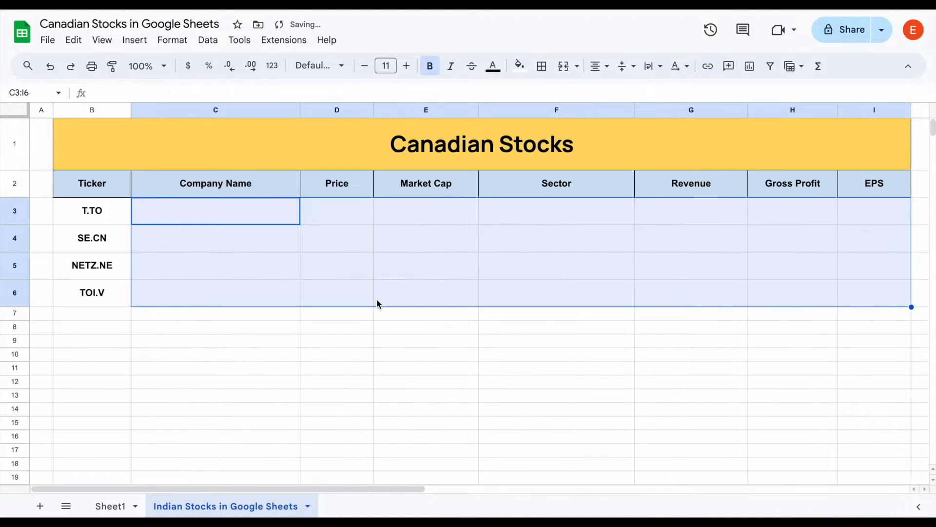
left_click(378, 302)
- Review the tickers in B3:B6 and compare them with the Canadian exchanges and extensions listed on the Tickerdata website
left_click(114, 220)
left_click(116, 238)
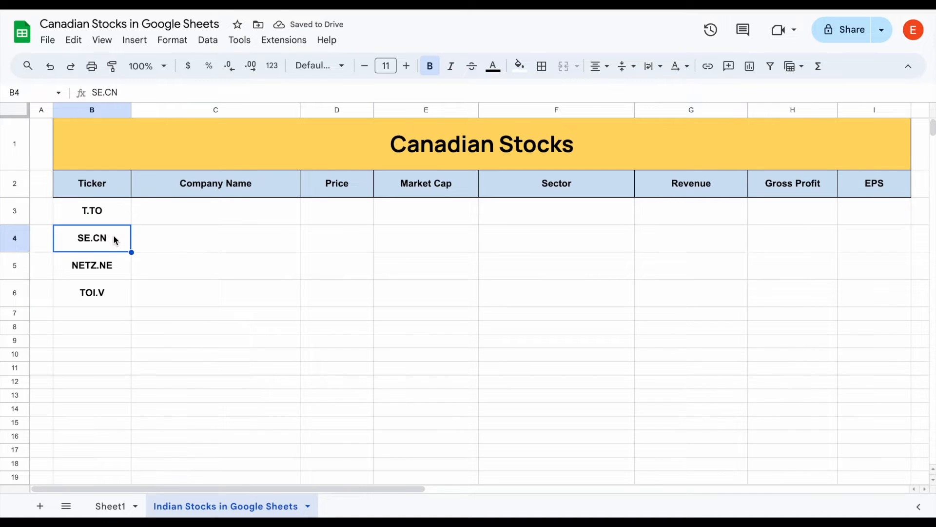
left_click(116, 266)
left_click(116, 285)
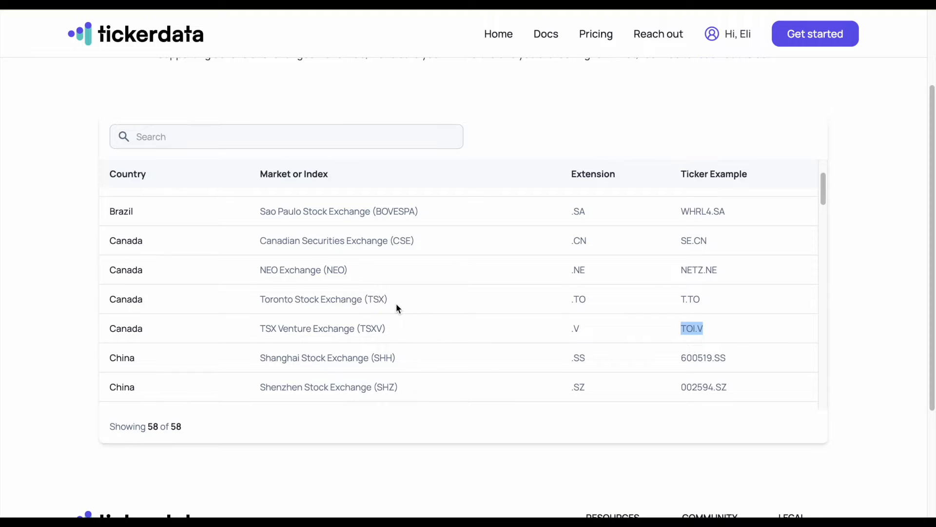
left_click(395, 328)
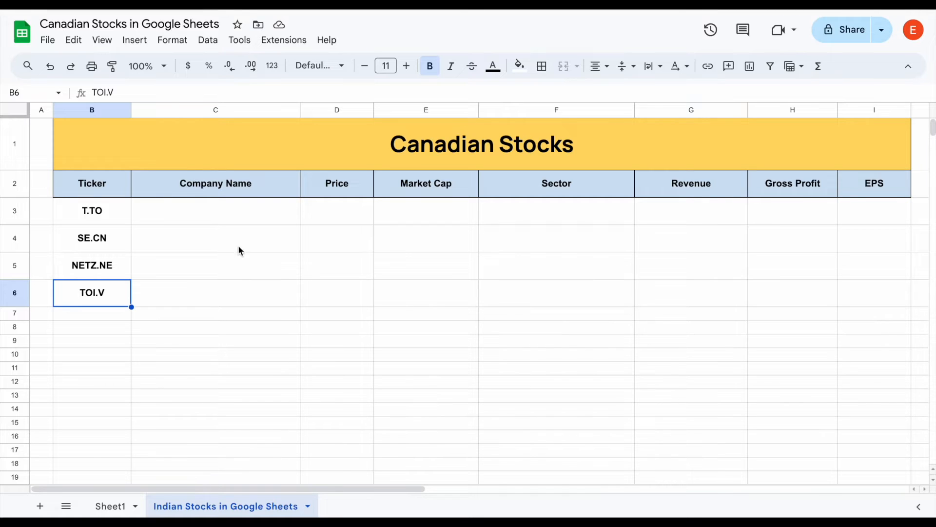
left_click(223, 219)
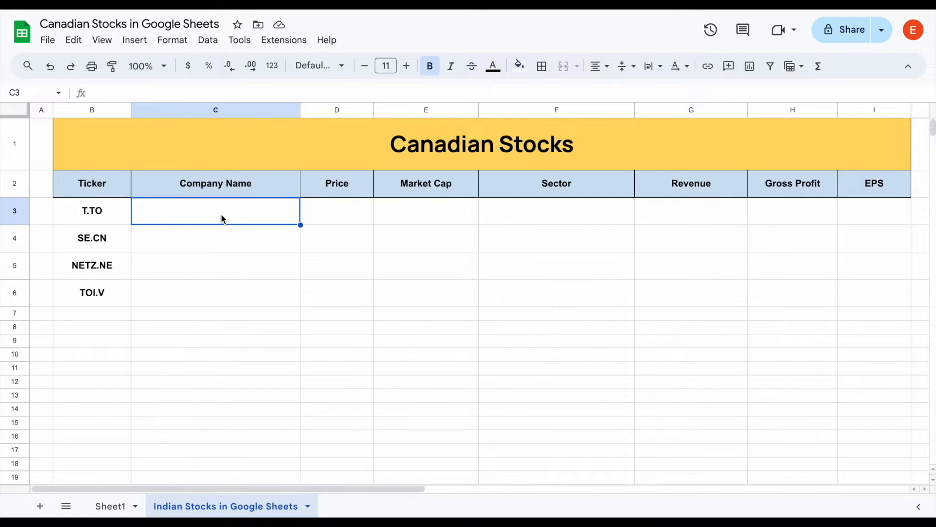
type("=goo")
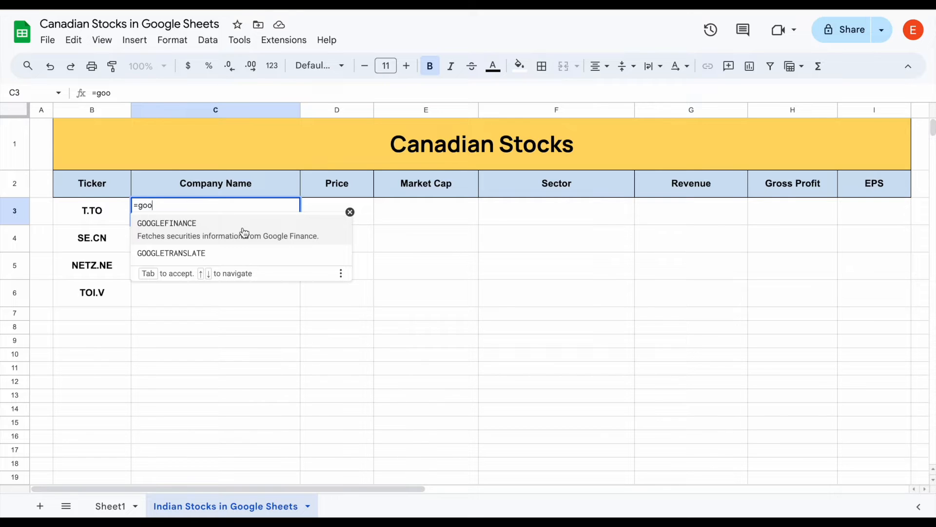
key("BackSpace")
key("BackSpace")
key("BackSpace")
key("BackSpace")
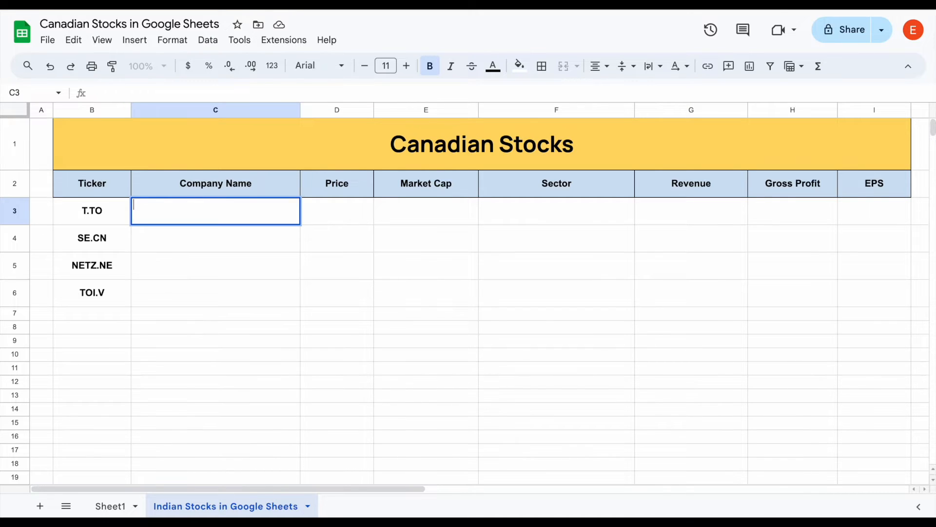
left_click(255, 248)
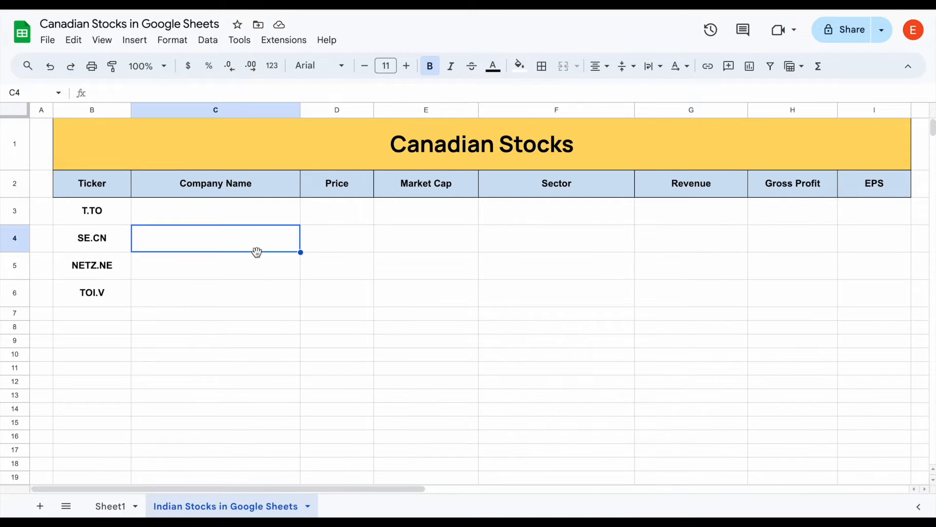
- Enter =TICKERDATALIVE(B3,C2) in C3 to fetch the company name for the T.TO ticker
left_click(240, 218)
type("=tick")
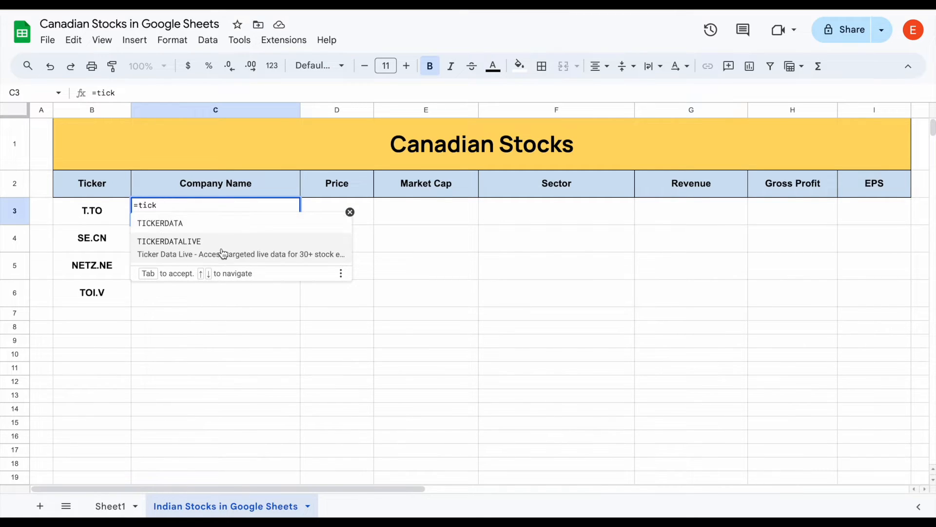
left_click(252, 255)
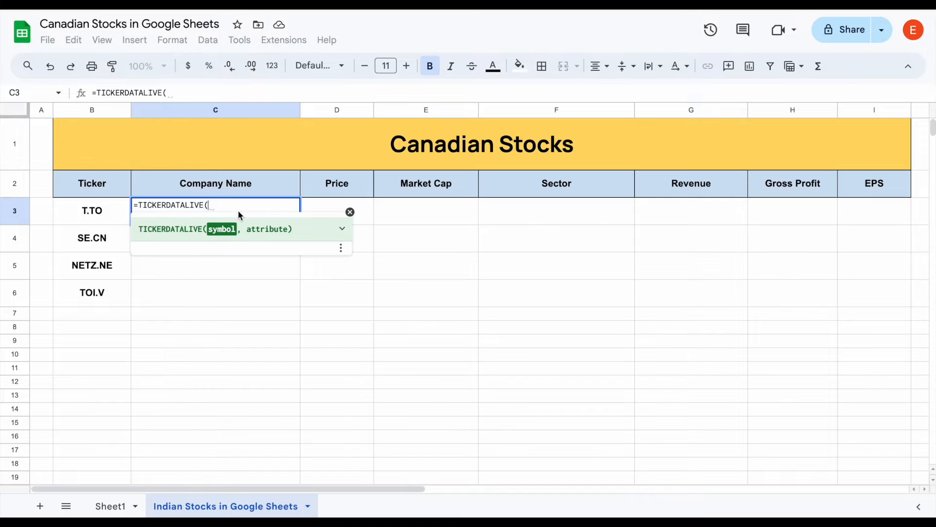
left_click(106, 212)
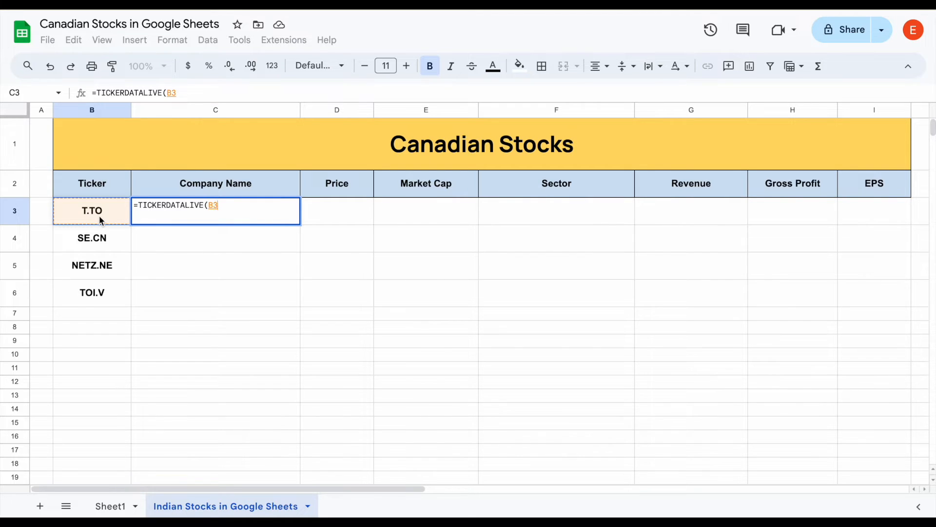
type(",")
left_click(194, 187)
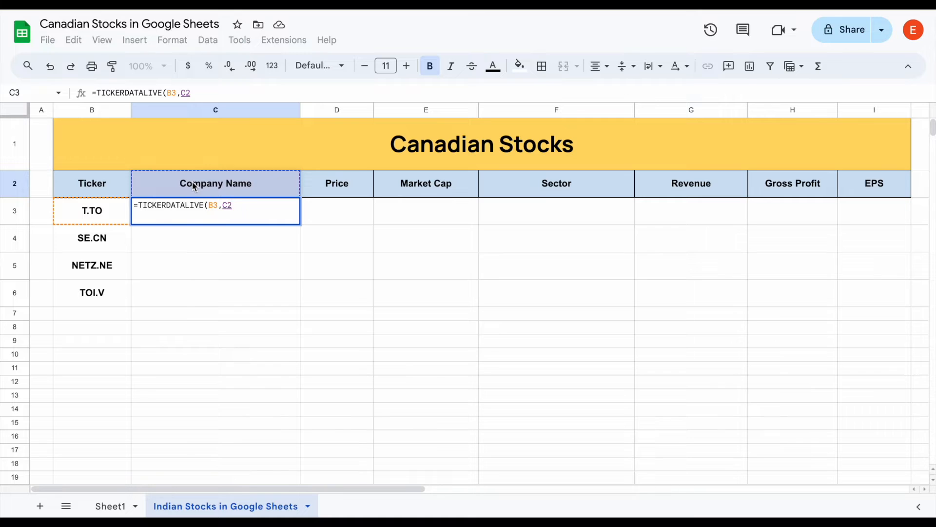
type(")")
key("Return")
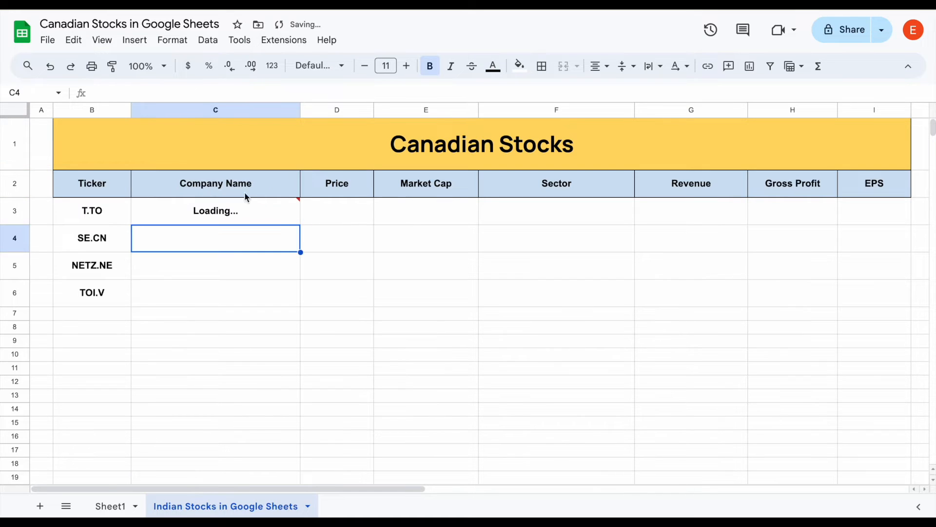
- Rewrite the formula in C3 with quoted text arguments as =TICKERDATALIVE("T.TO","Company Name")
mouse_move(257, 211)
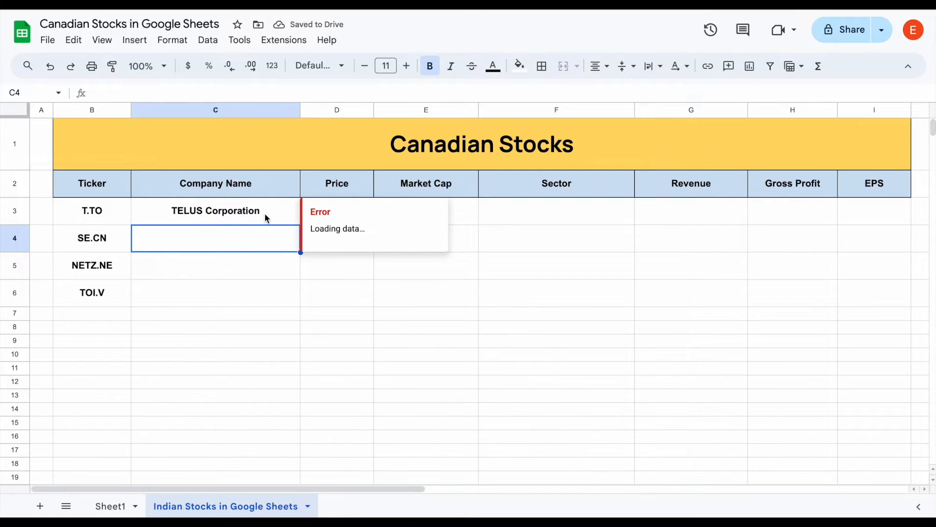
left_click(260, 217)
left_click_drag(195, 93, 166, 93)
key("BackSpace")
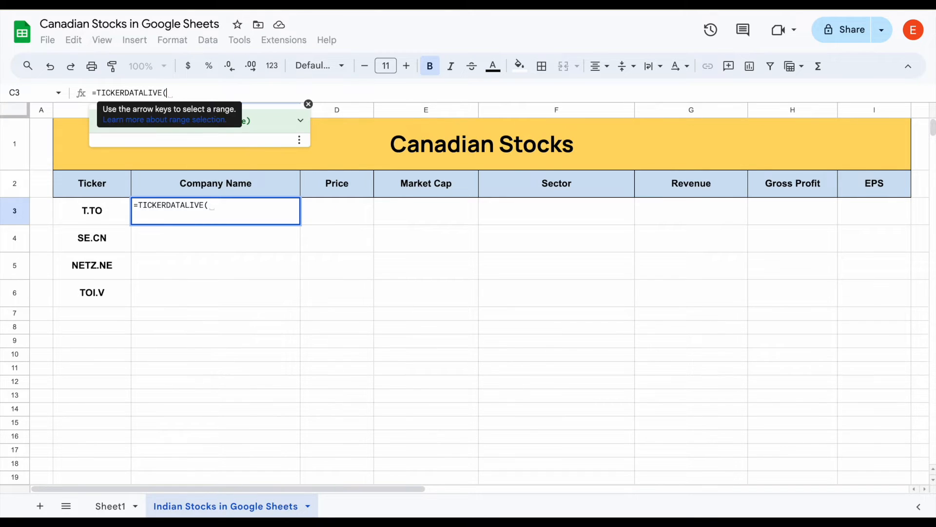
type("\"")
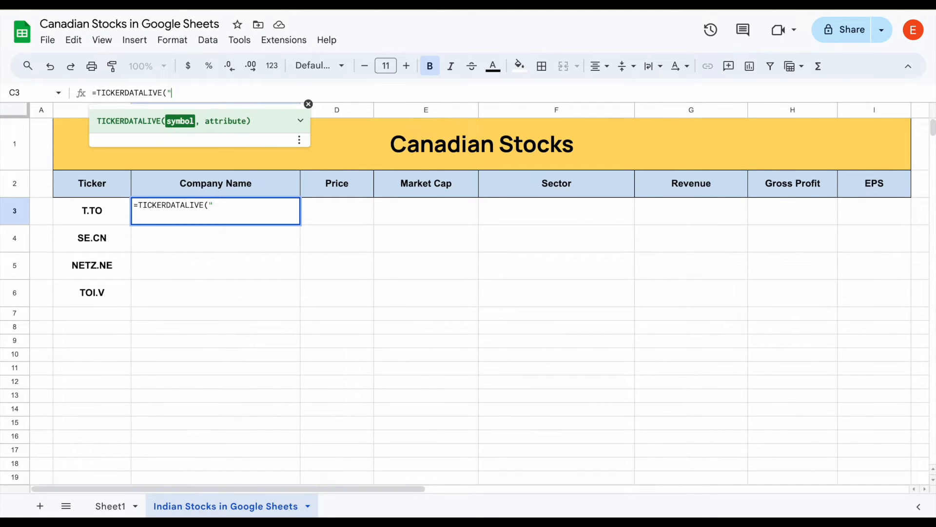
type("T")
type(".TO,\"Com")
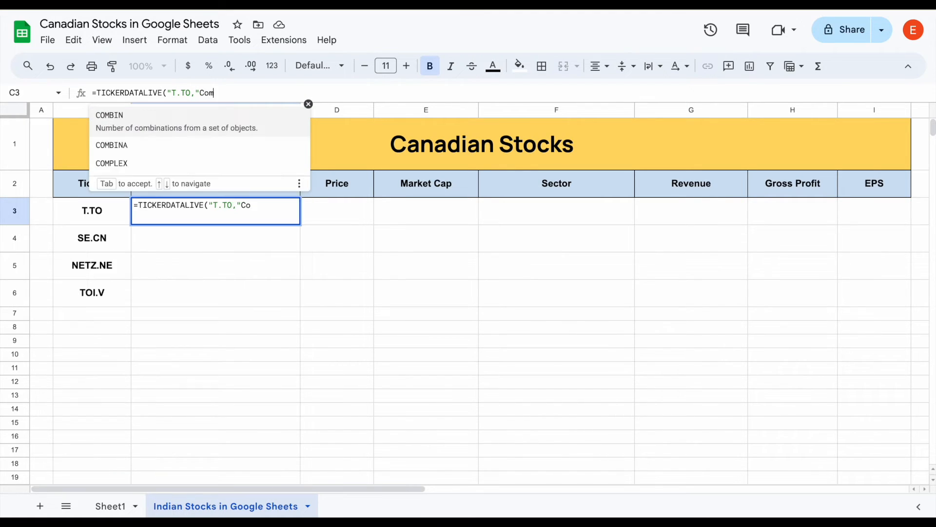
type("pany")
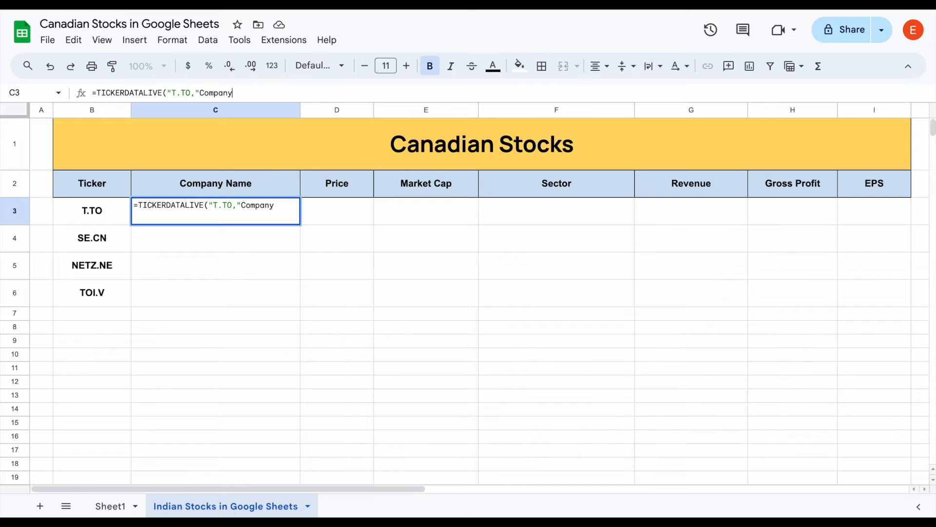
key("BackSpace")
key("BackSpace")
key("BackSpace")
key("BackSpace")
key("BackSpace")
key("BackSpace")
key("BackSpace")
key("BackSpace")
key("BackSpace")
type("\"")
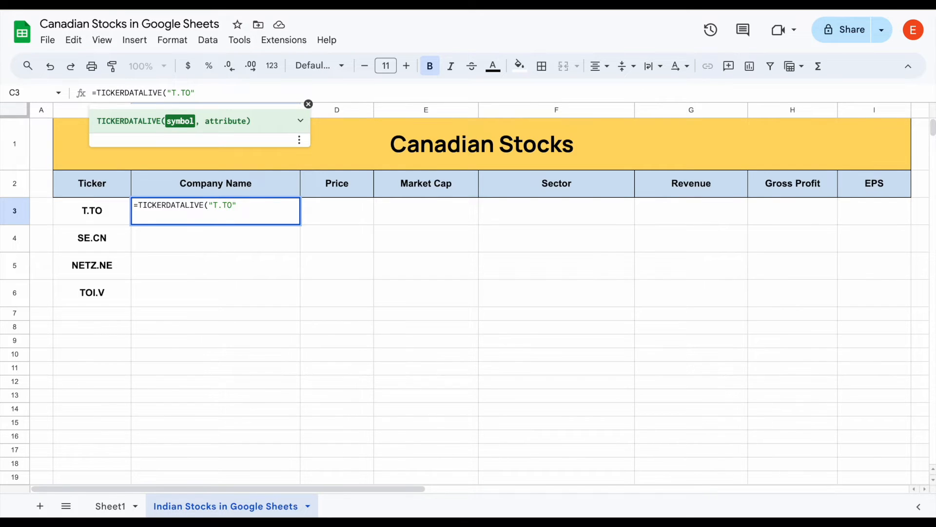
type(",")
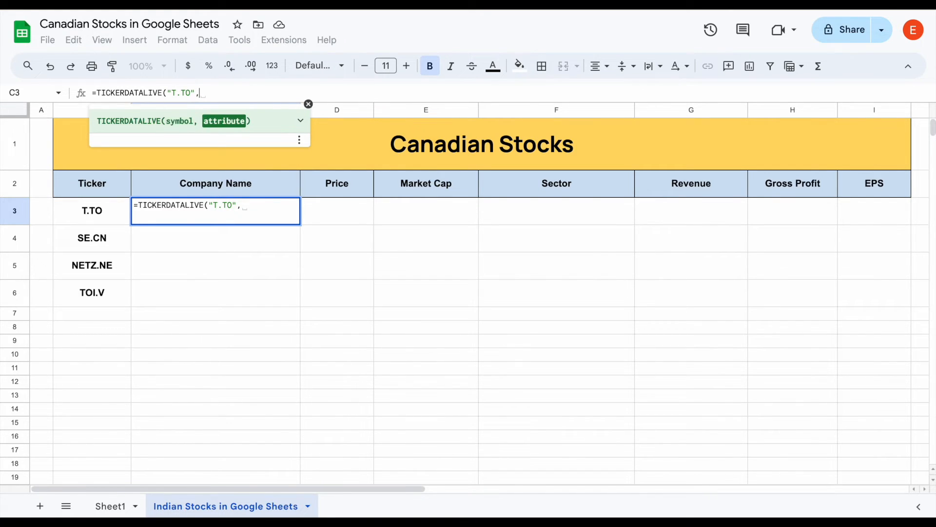
type("\"")
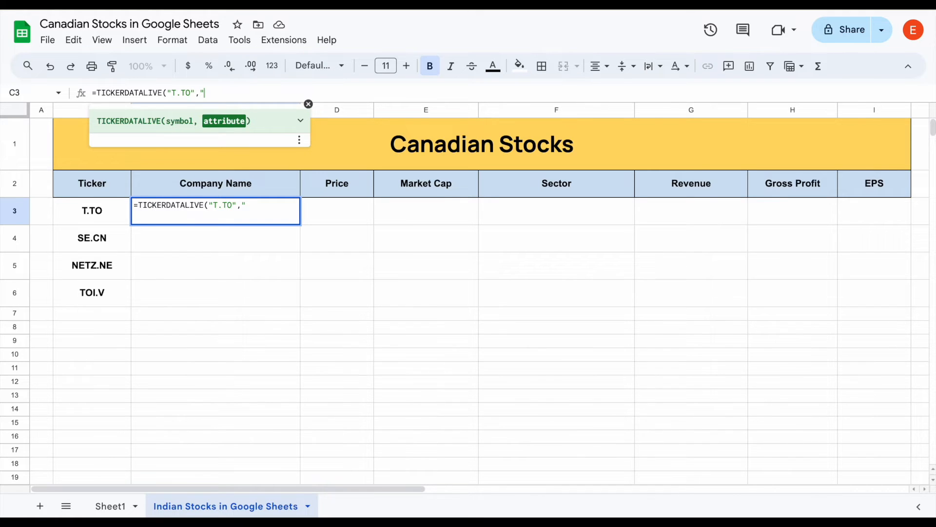
type("Company Name")
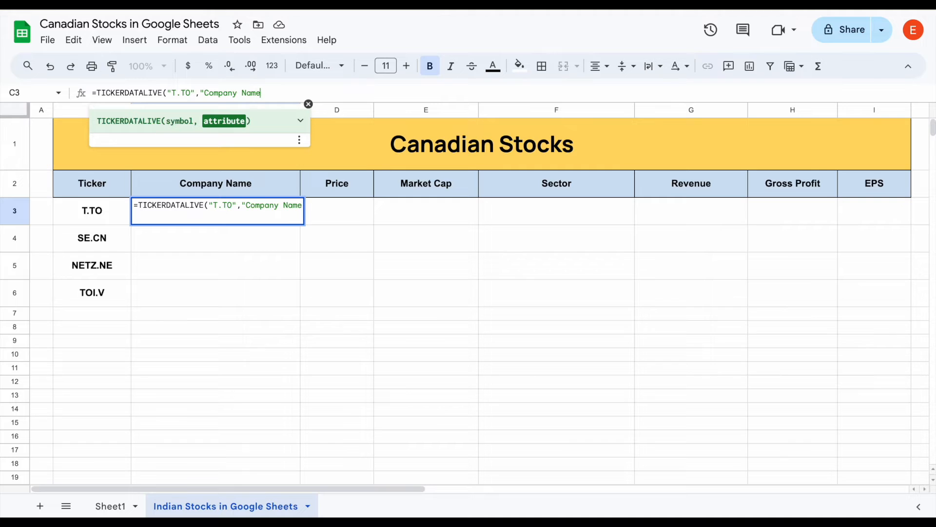
type("\")")
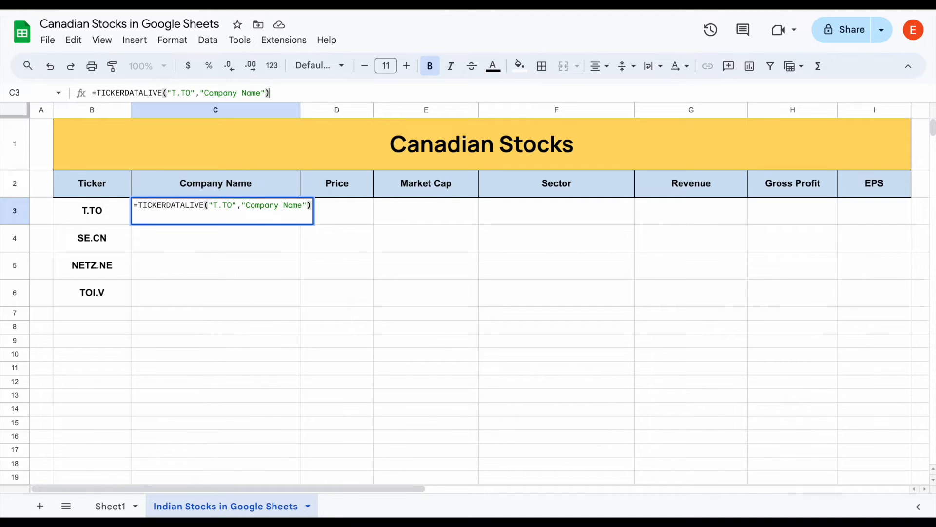
key("Return")
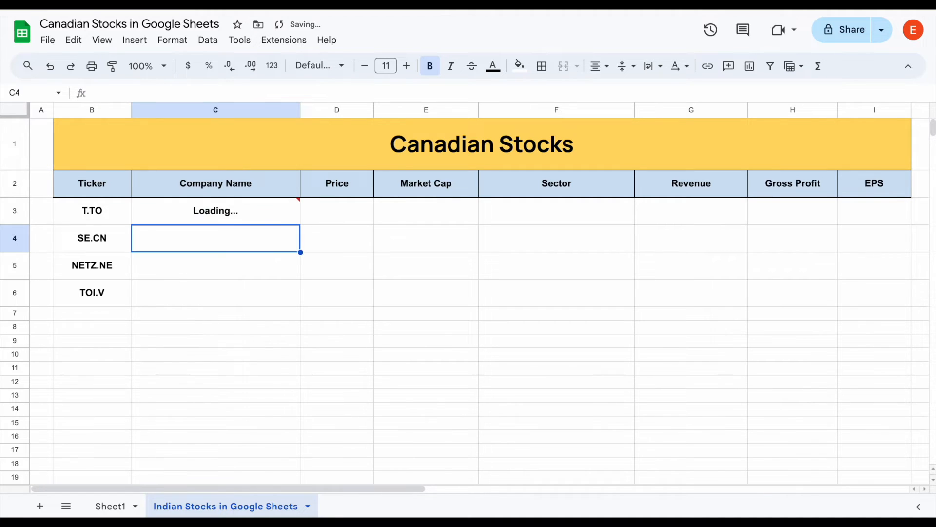
left_click(277, 216)
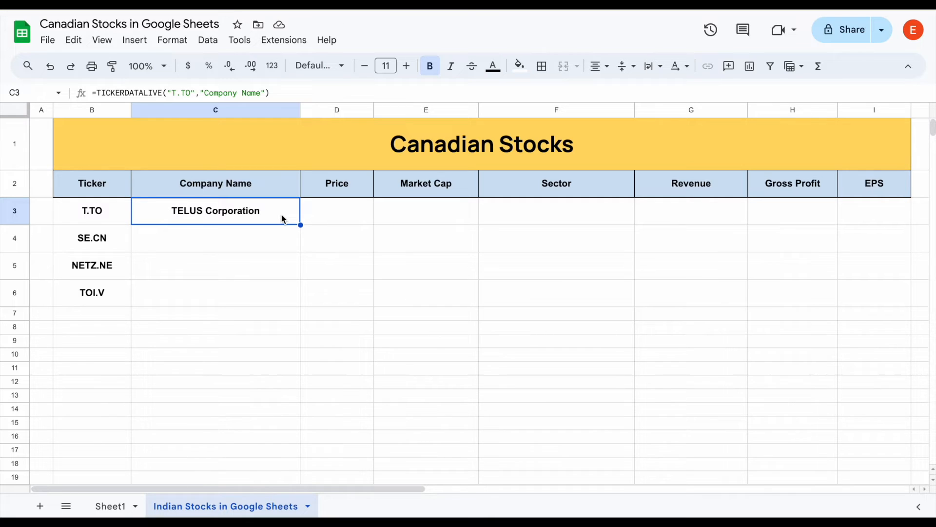
- Undo the quoted-text formula changes in C3 back to the version with cell references
key("ctrl+z")
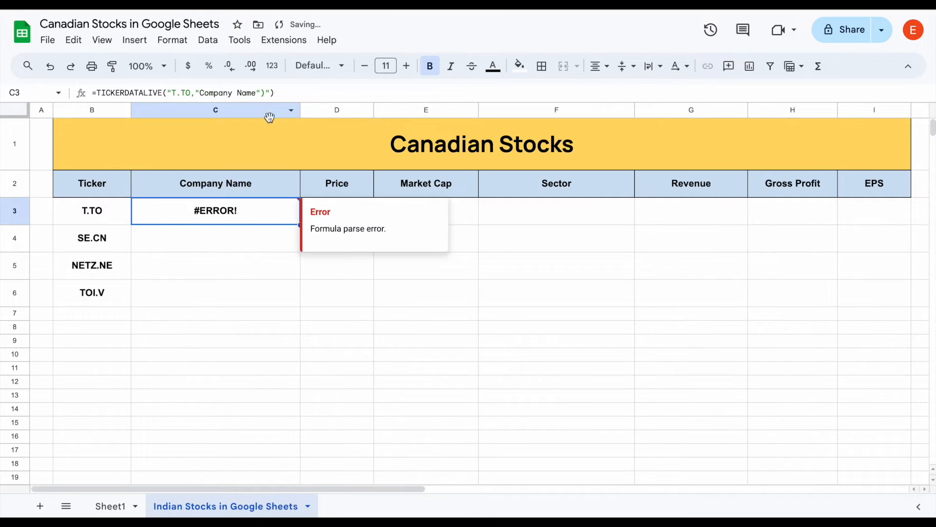
key("ctrl+z")
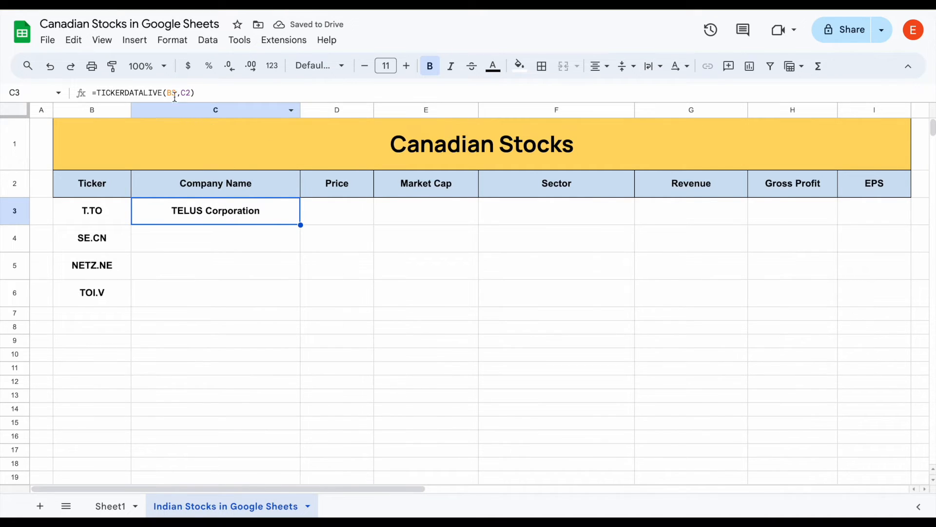
- Anchor the ticker reference in C3's TICKERDATALIVE formula with dollar signs
left_click(168, 93)
type("$B$")
key("Return")
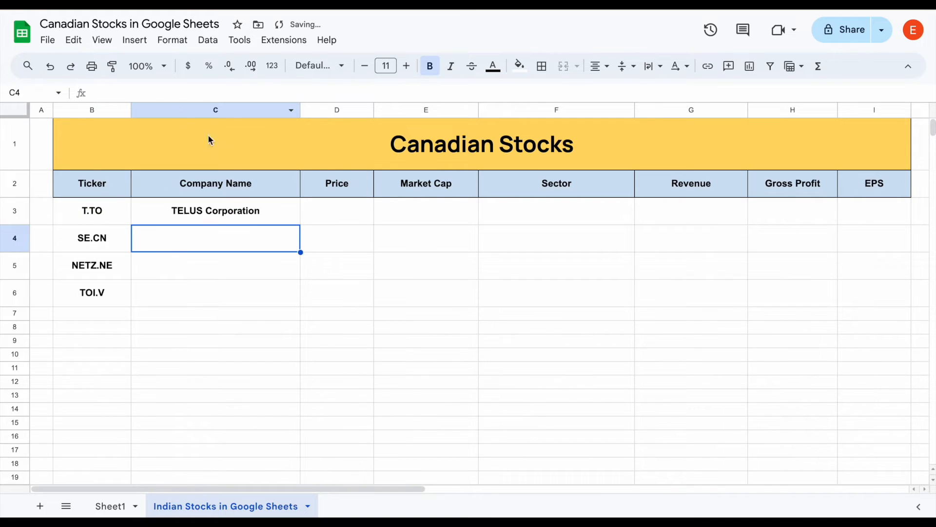
- Fill the TICKERDATALIVE formula from C3 across to F3 and check the Price, Market Cap and Sector cells
left_click(268, 219)
left_click_drag(301, 225, 602, 225)
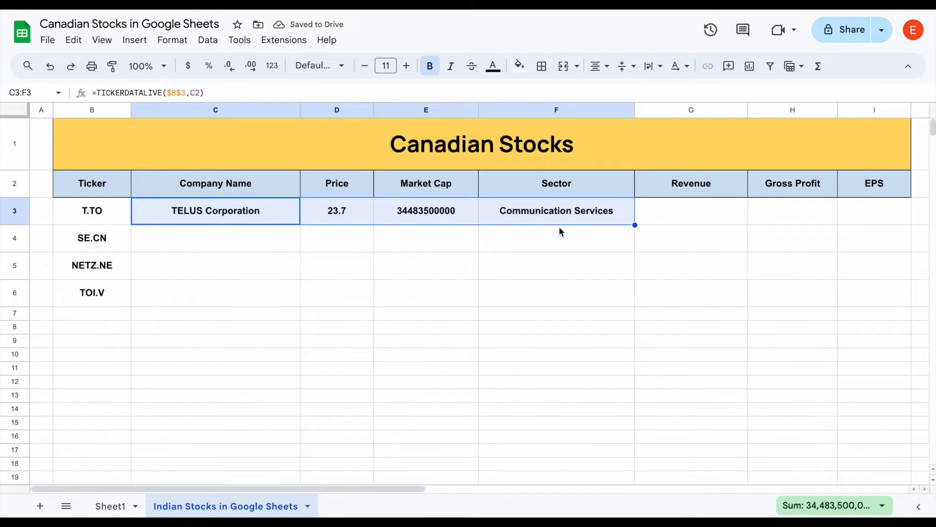
left_click(362, 220)
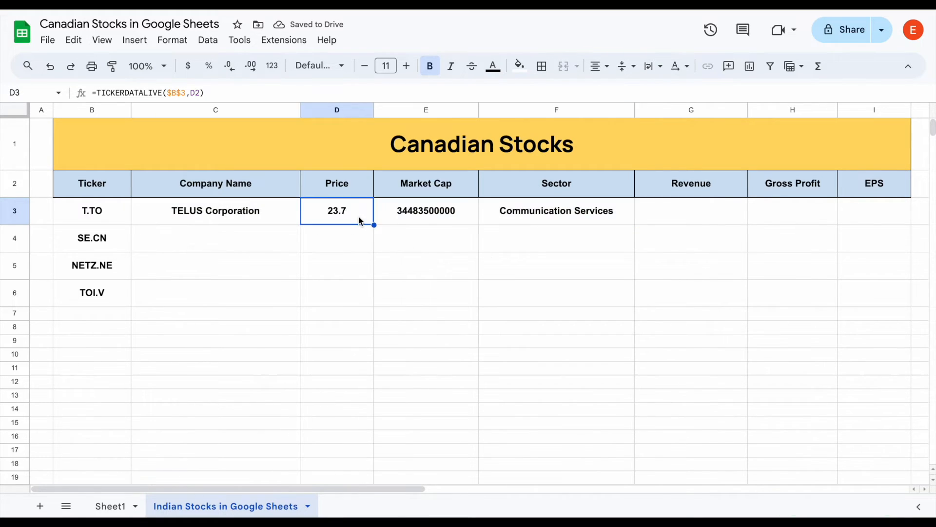
left_click(455, 222)
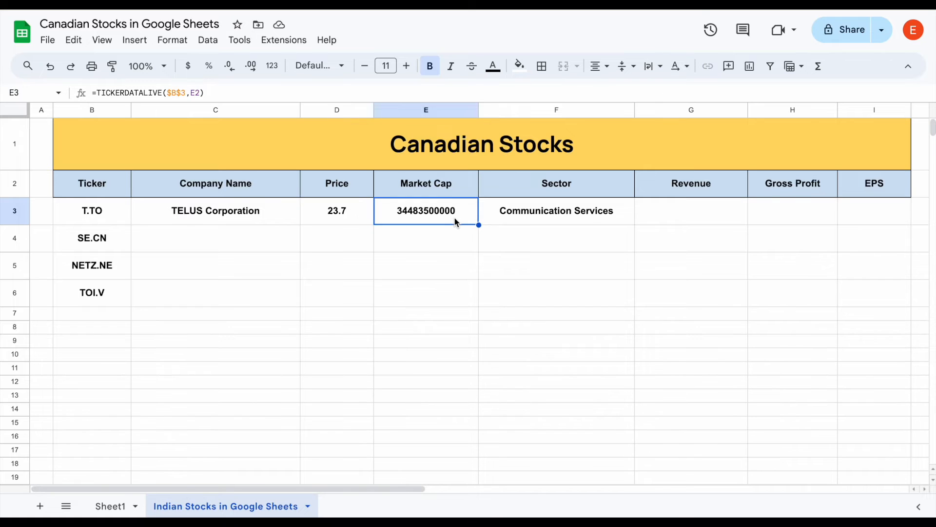
left_click(559, 220)
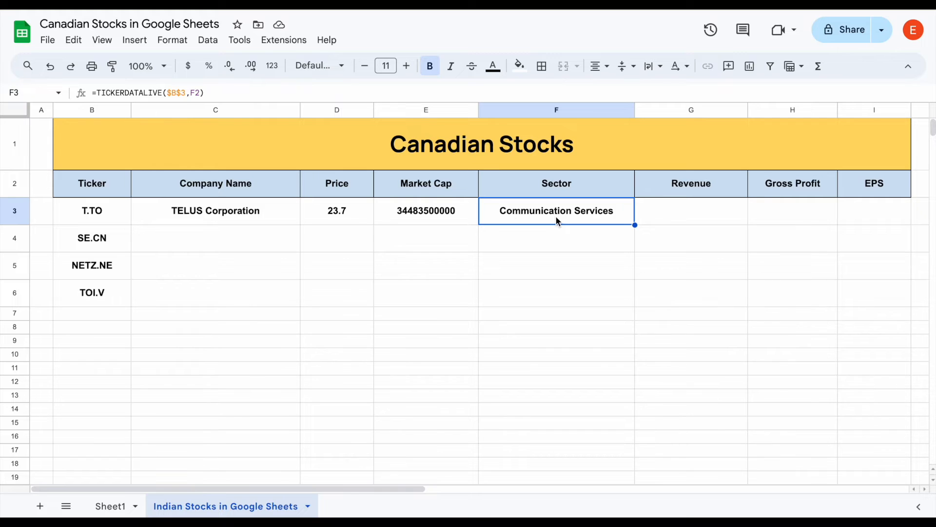
- Browse Tickerdata's list of available attributes, and replace the Sector header in F2 with Industry
left_click_drag(349, 192, 560, 195)
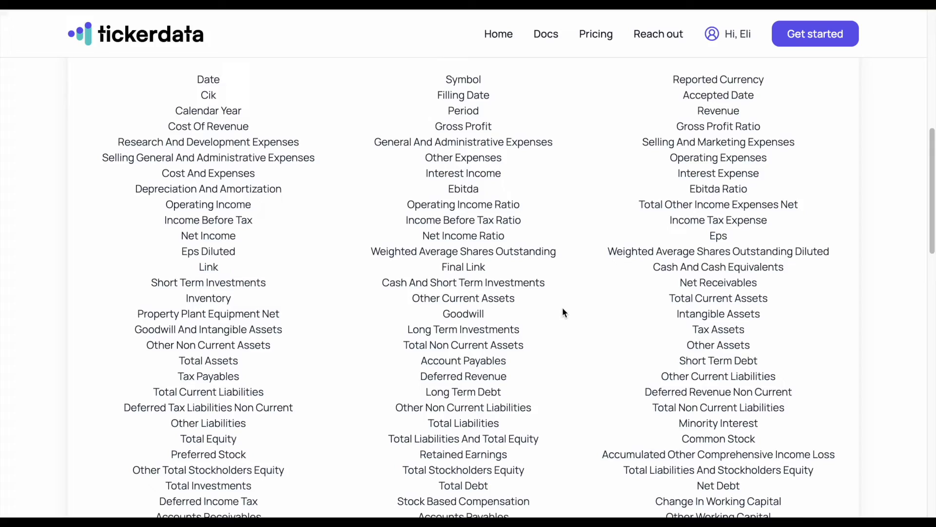
scroll(562, 308, "down", 2)
scroll(563, 312, "down", 10)
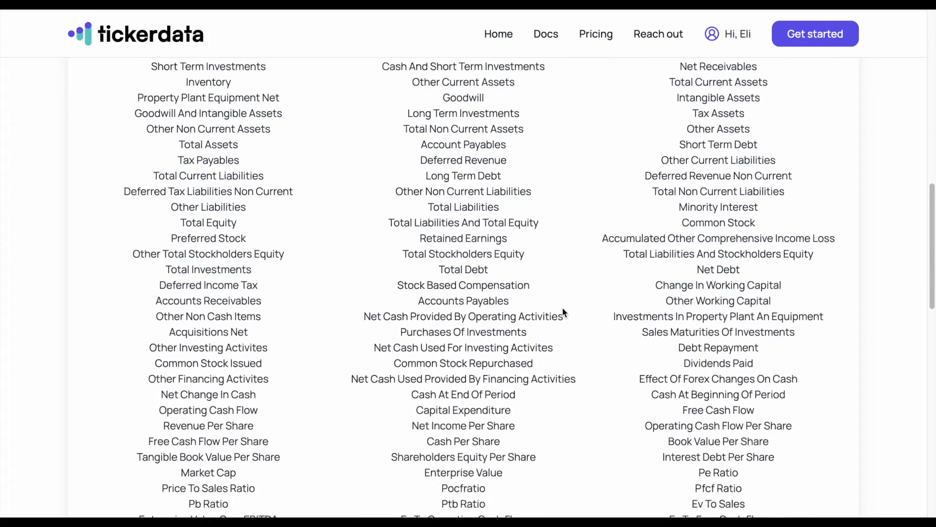
scroll(563, 308, "up", 10)
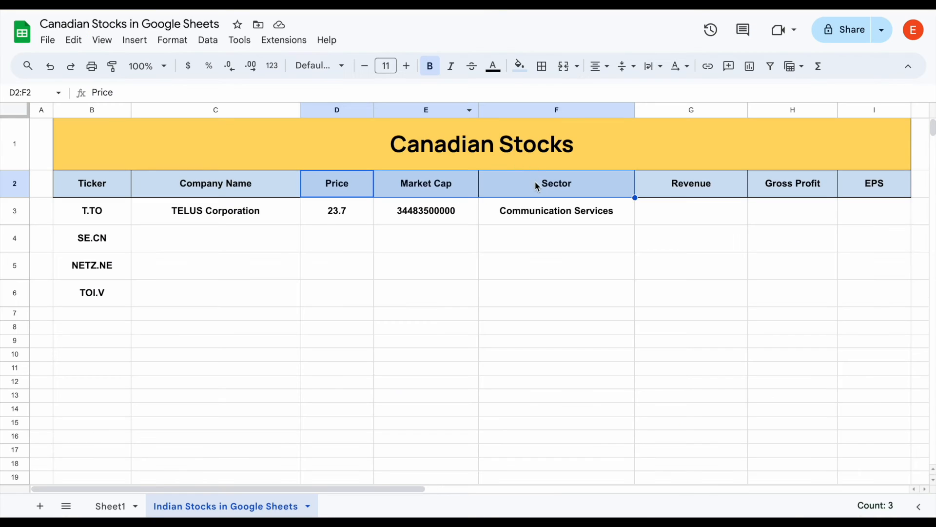
left_click(537, 186)
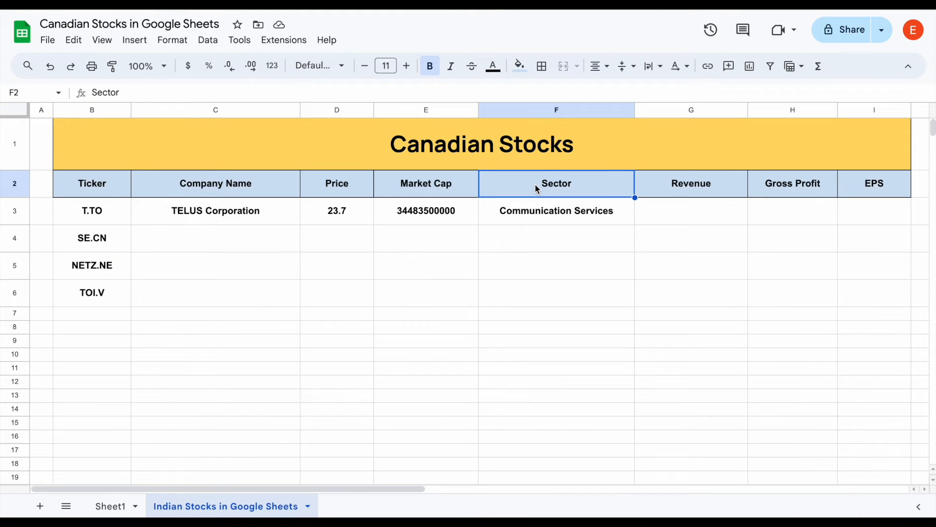
type("Ind")
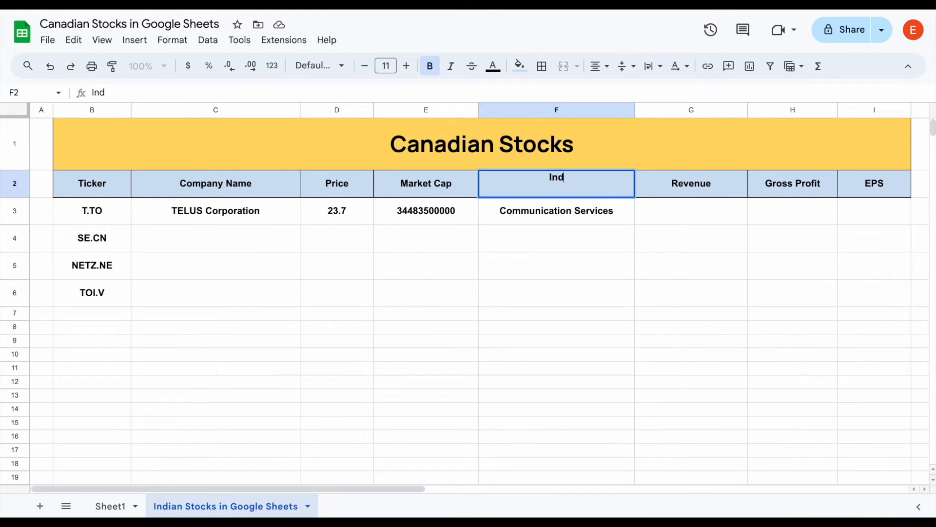
type("ustry")
key("Return")
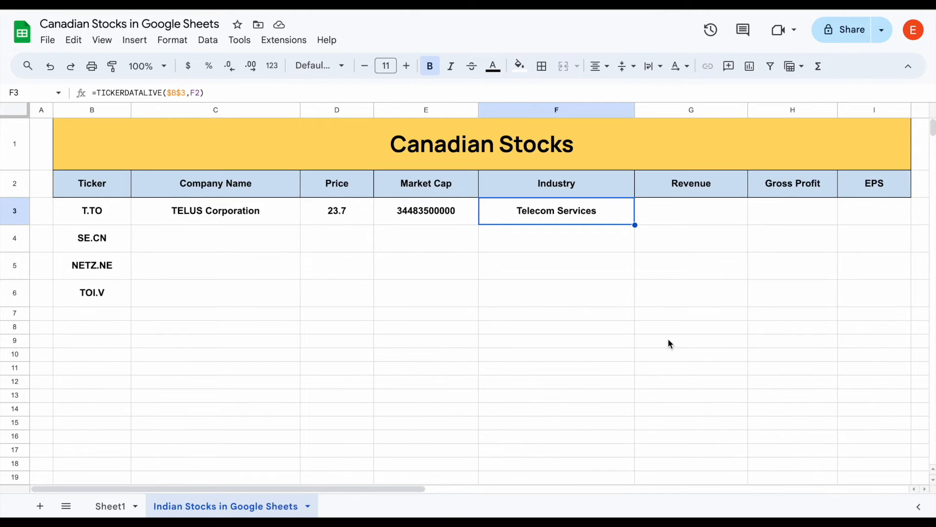
- Enter =TICKERDATA(B3,G2,2018) in G3 to fetch the 2018 revenue for the ticker
left_click(691, 215)
type("=tick")
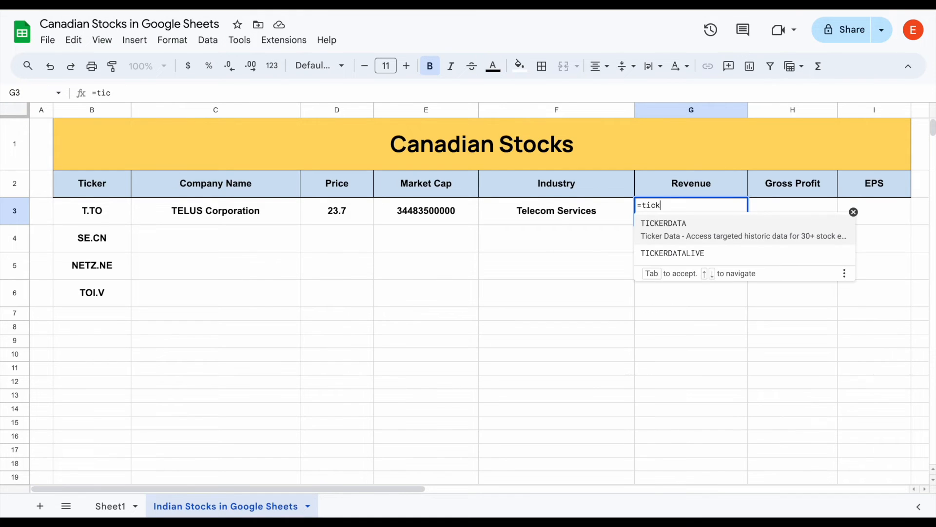
left_click(702, 236)
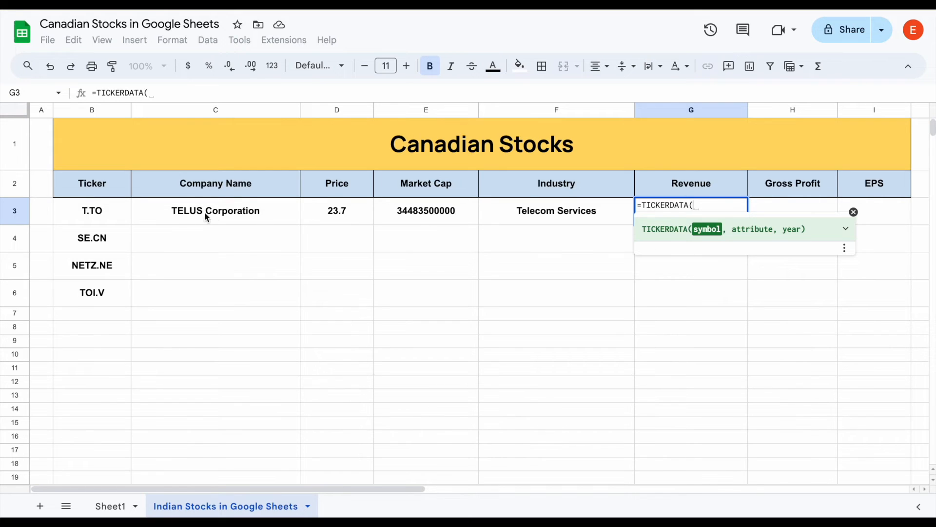
left_click(110, 213)
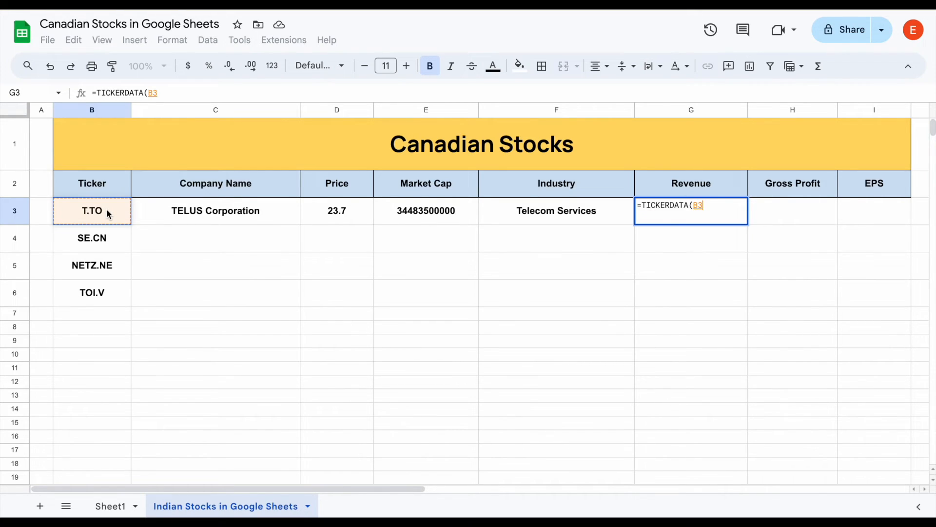
type(",")
left_click(715, 184)
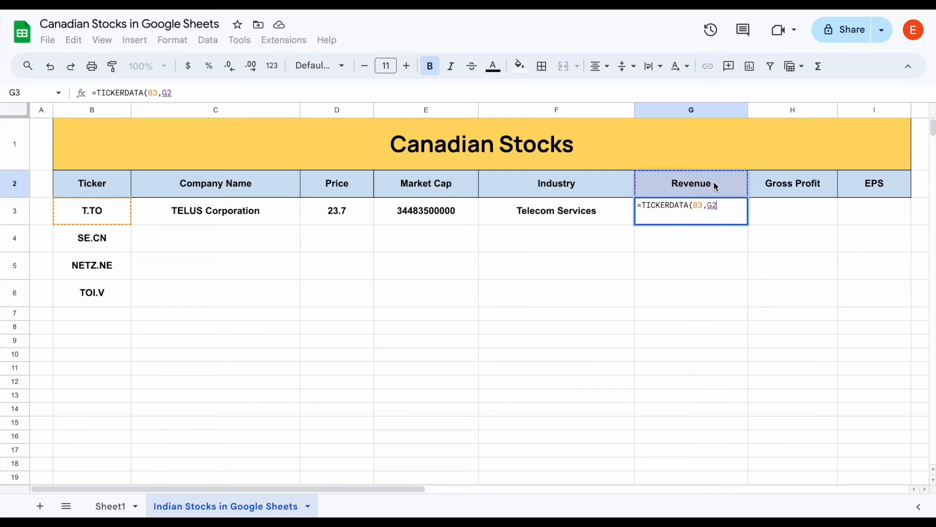
type(",")
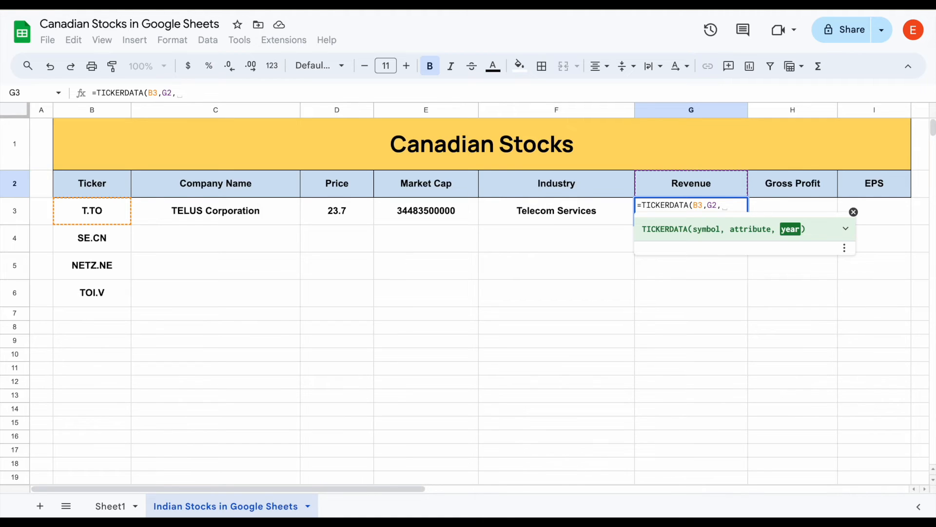
type("2018)")
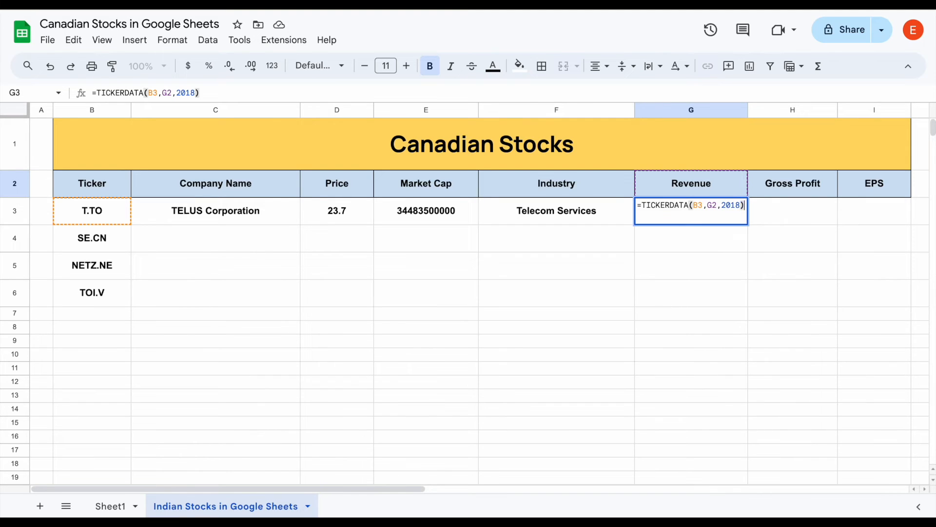
key("Return")
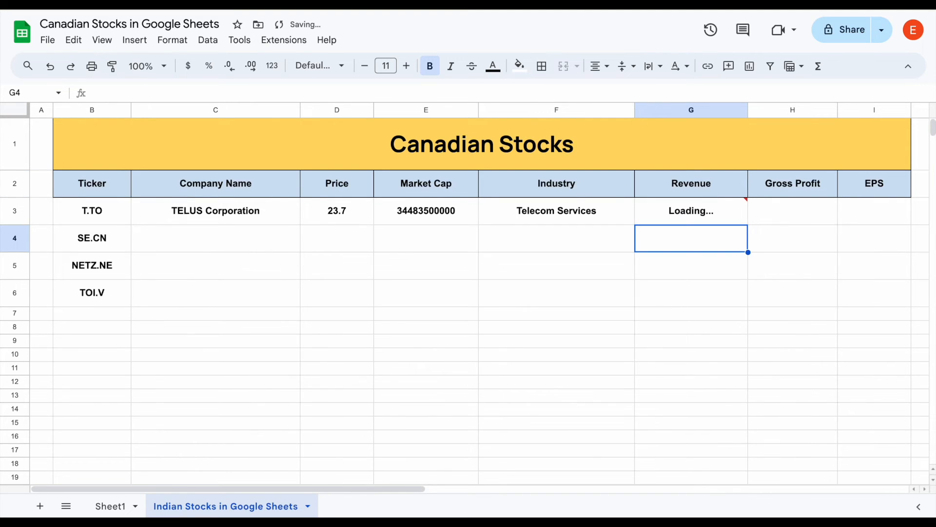
- Change the year in G3's TICKERDATA formula to 2022
left_click(732, 214)
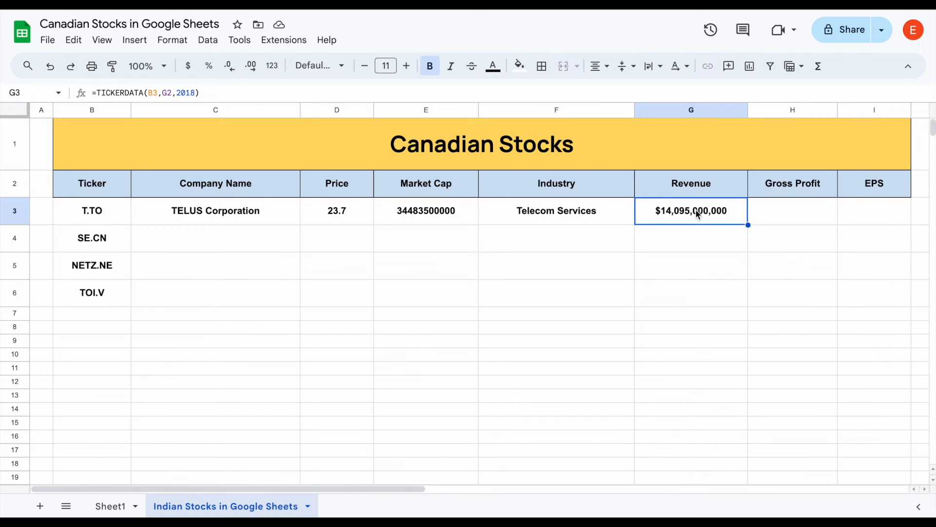
left_click(196, 92)
key("BackSpace")
type("23")
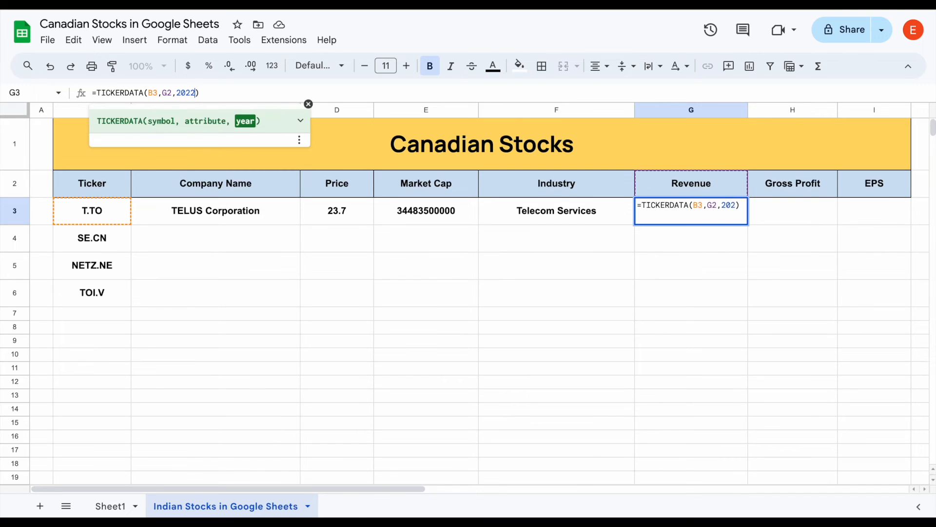
key("Return")
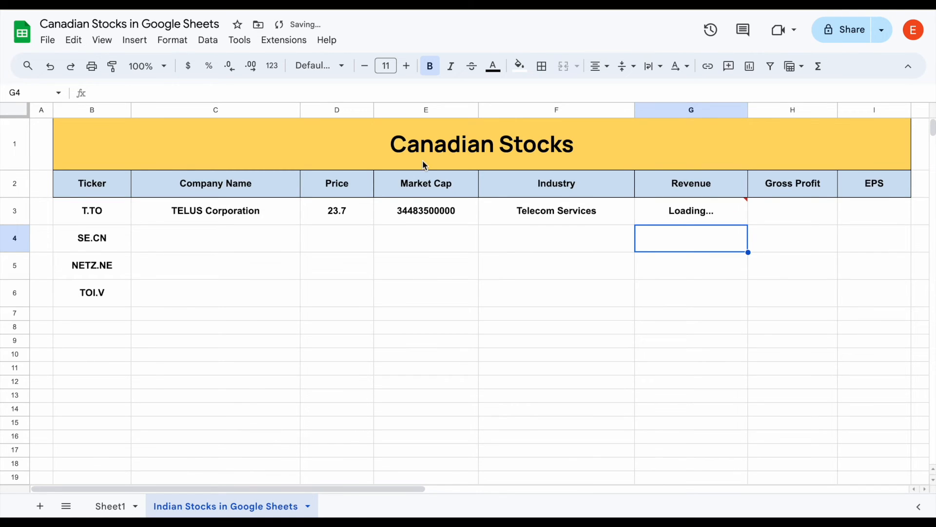
- Anchor the ticker reference in G3's TICKERDATA formula as $B$3
left_click(692, 209)
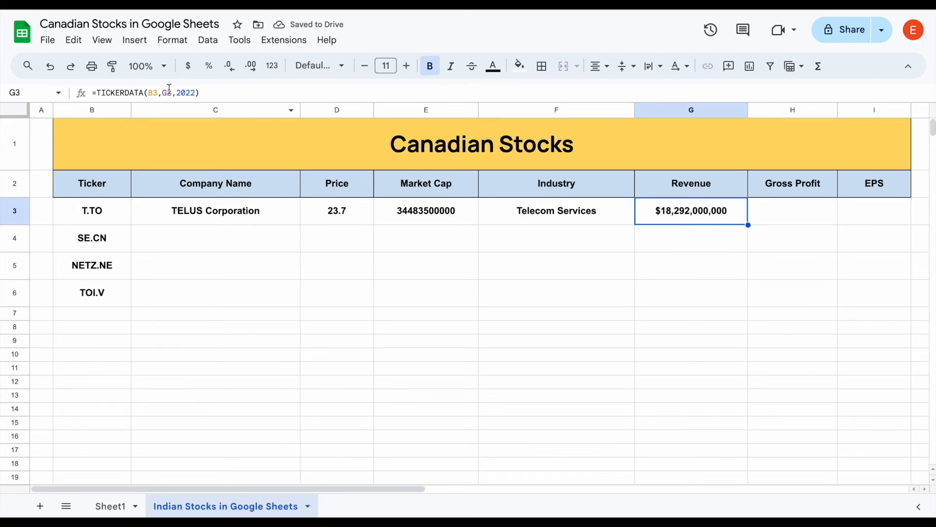
left_click(155, 94)
type("$B")
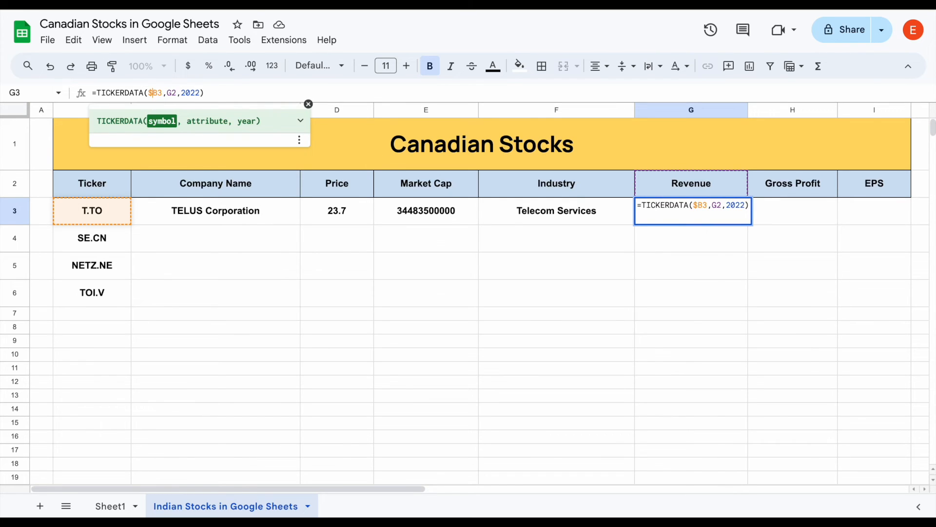
type("$")
key("Return")
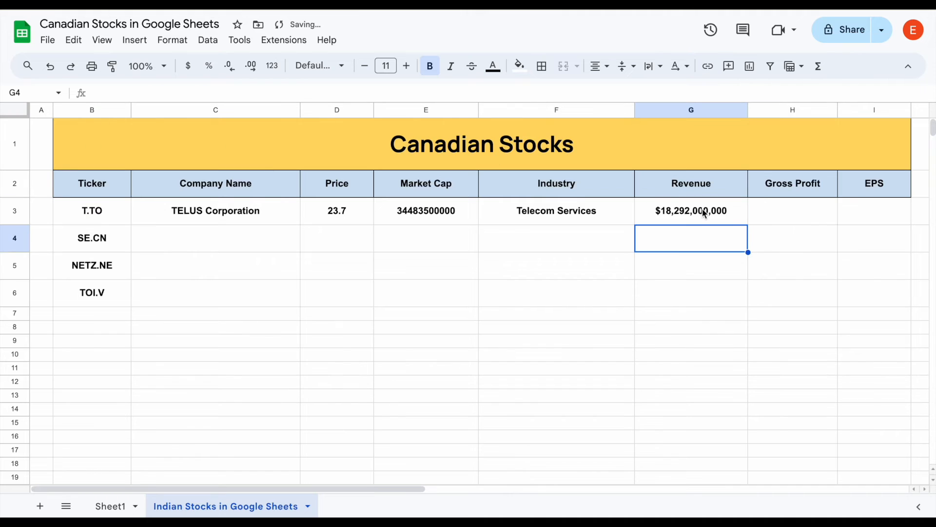
- Fill the TICKERDATA formula from G3 across to I3 for Gross Profit and EPS, and review row 3
left_click(734, 216)
left_click_drag(747, 225, 858, 219)
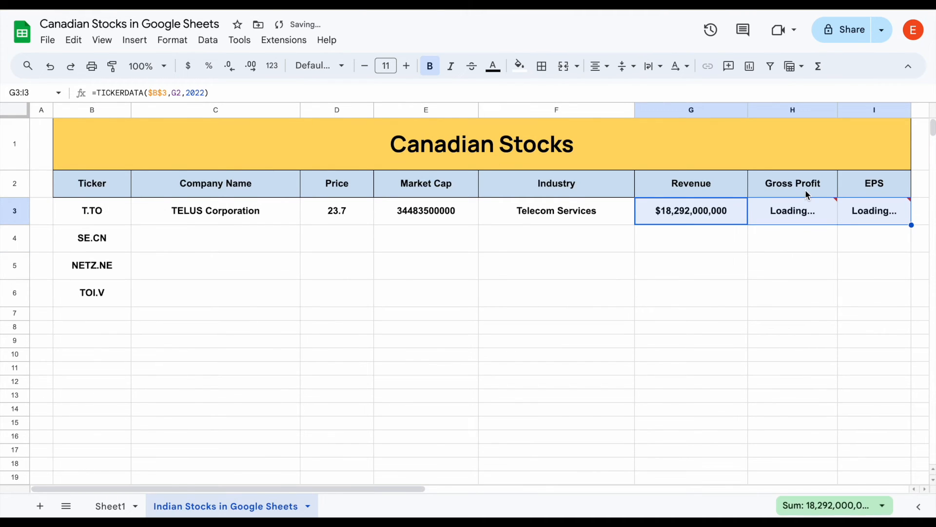
left_click(863, 215)
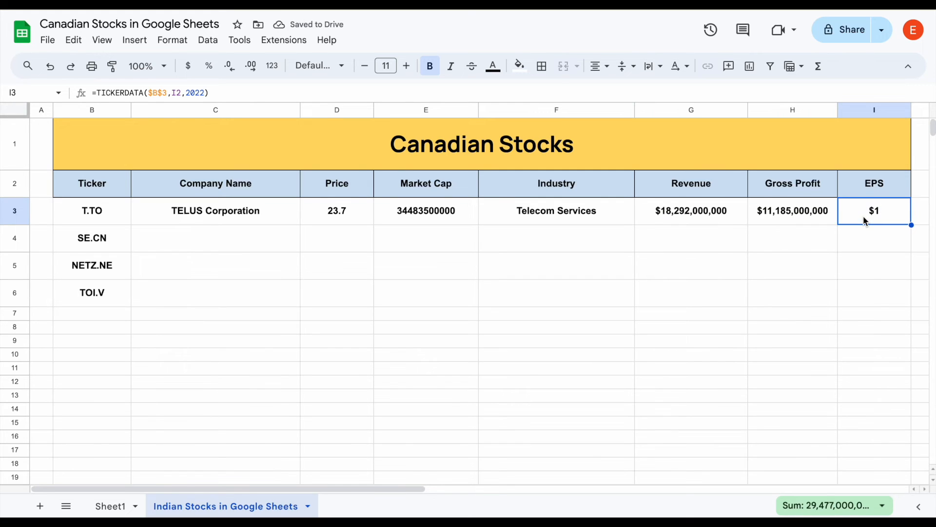
left_click_drag(222, 214, 891, 211)
- Replace the ticker in B3 with a copy of TOI.V from B6
left_click(115, 217)
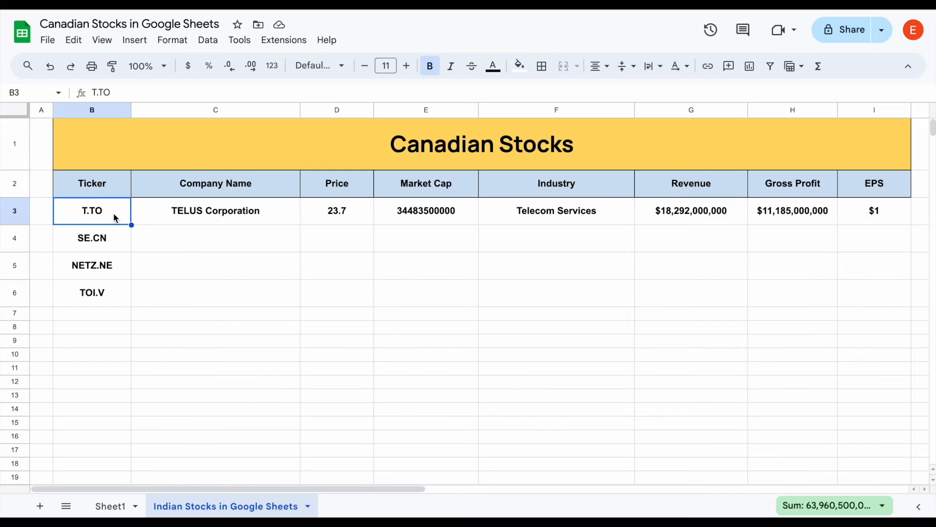
left_click(112, 301)
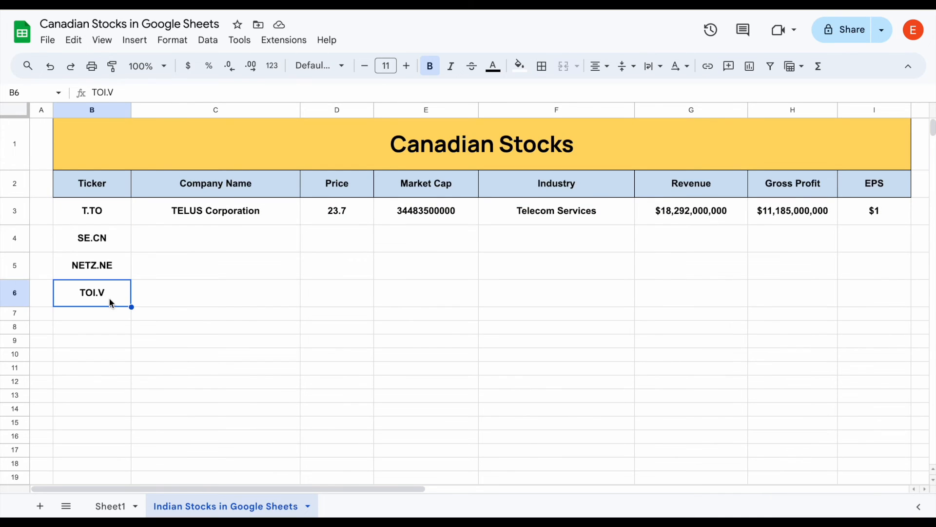
key("ctrl+c")
left_click(108, 213)
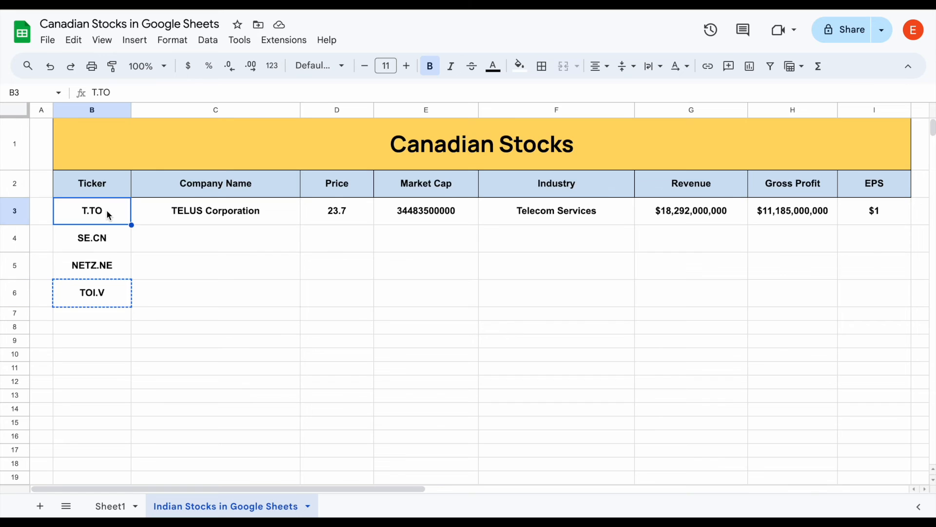
key("ctrl+v")
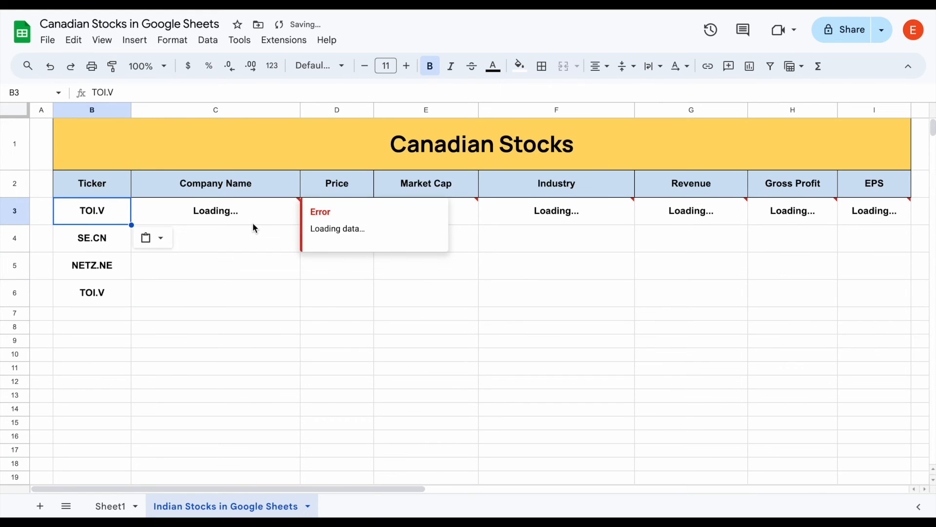
left_click(525, 276)
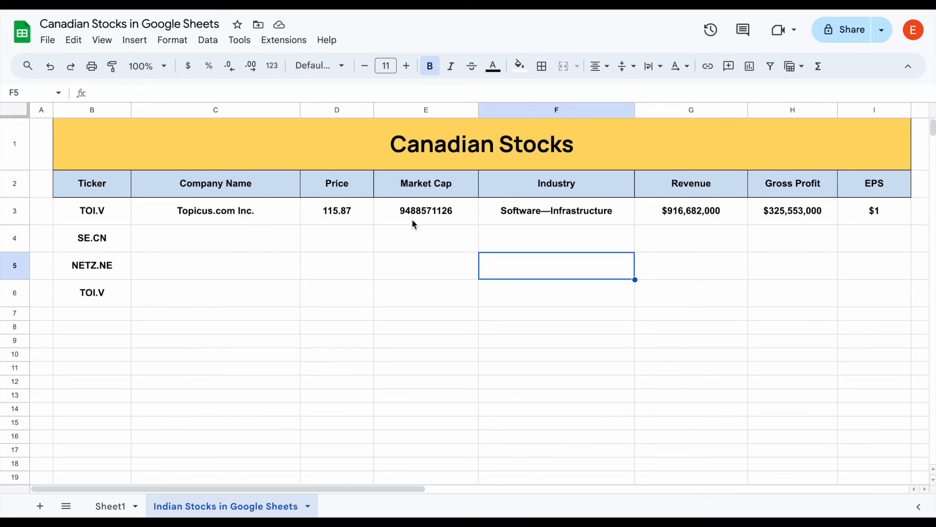
- Replace the Revenue header in G2 with Gross Profit Ratio
left_click(782, 341)
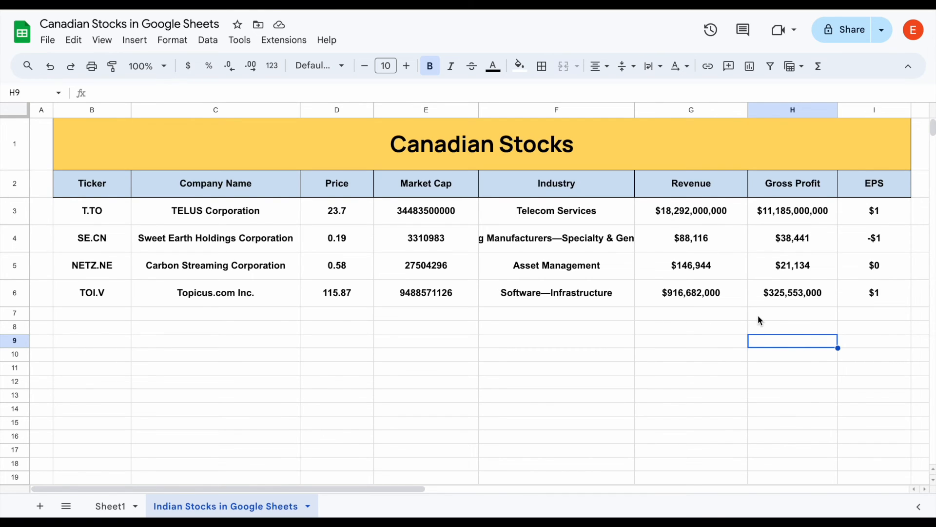
left_click(808, 192)
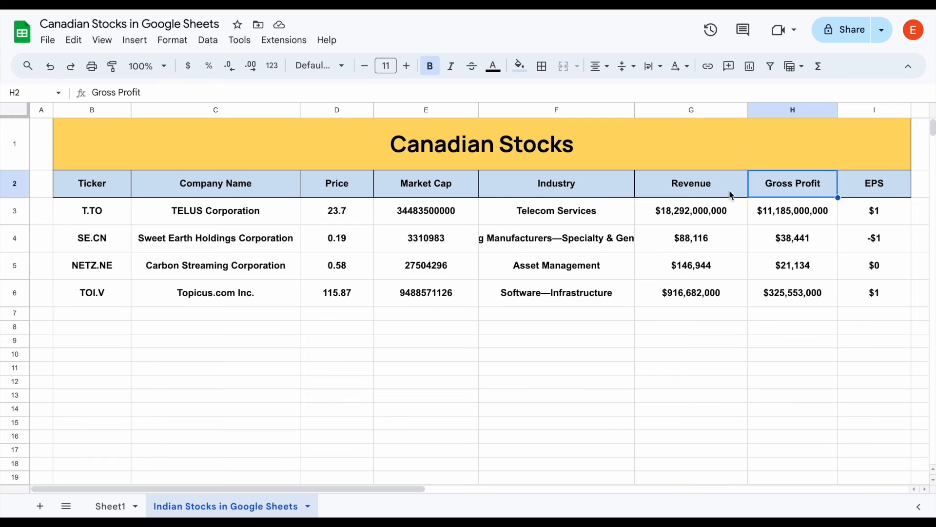
left_click(713, 189)
type("Gross ")
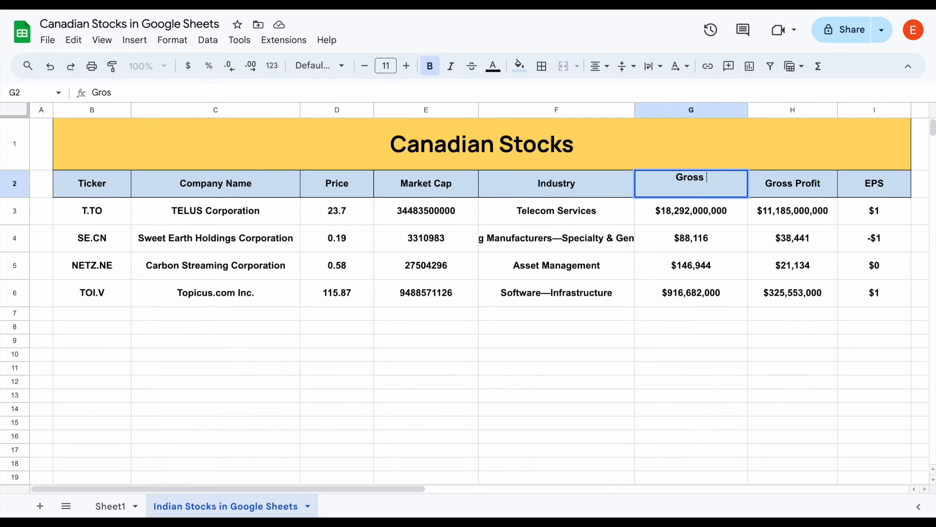
type("Prfoit")
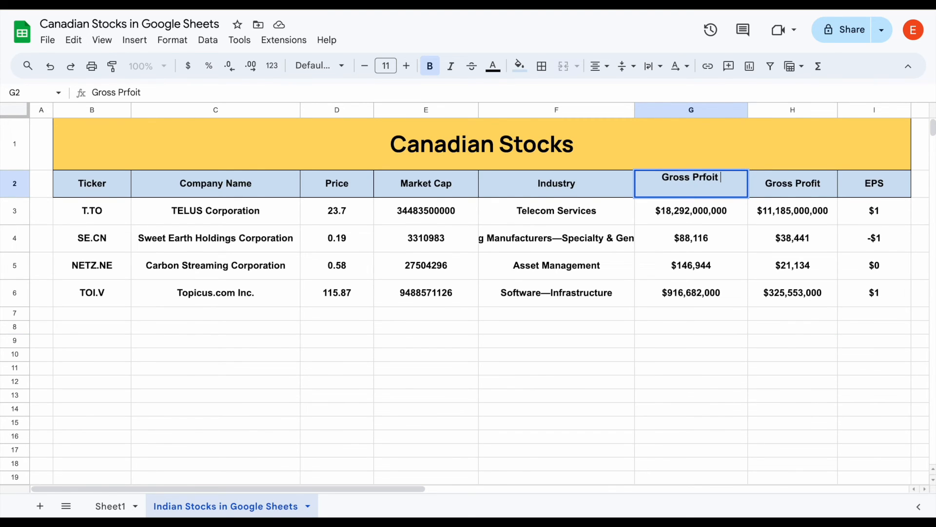
key("BackSpace")
key("BackSpace")
key("BackSpace")
key("BackSpace")
key("BackSpace")
type("of")
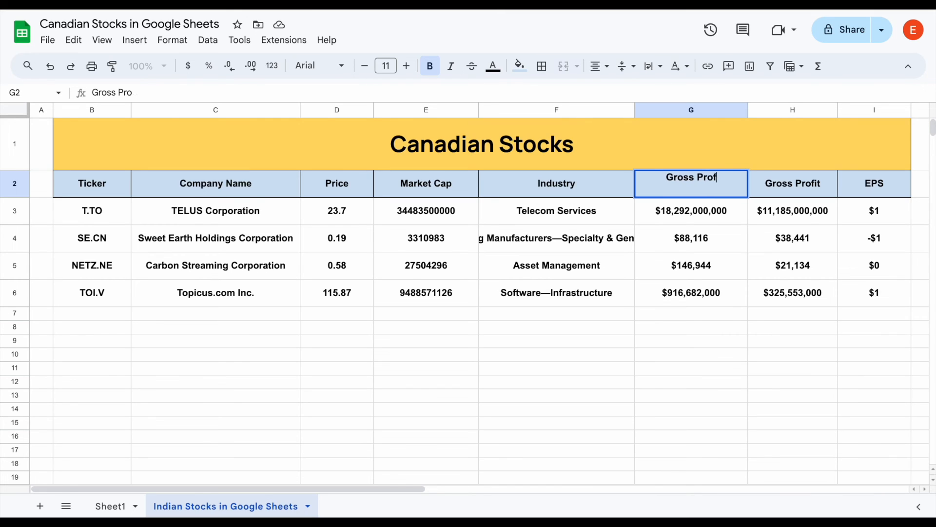
type("it Ratio")
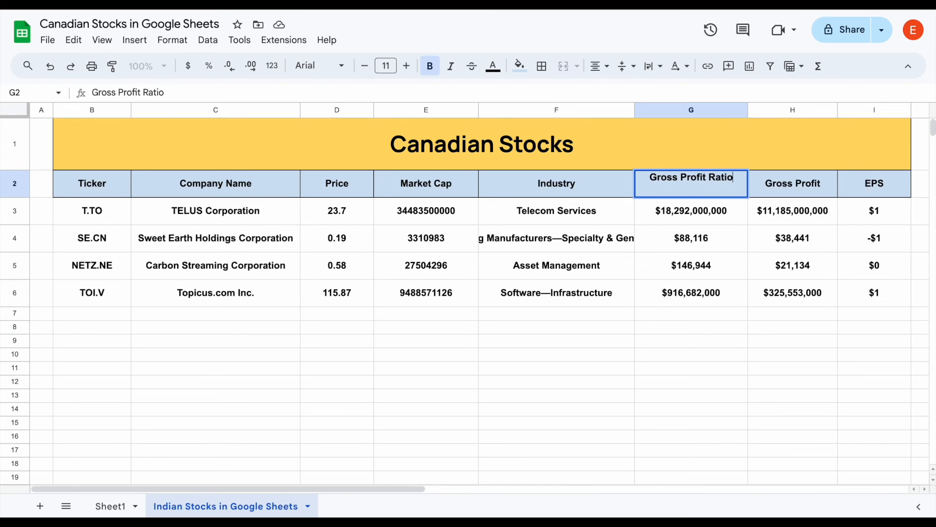
key("Return")
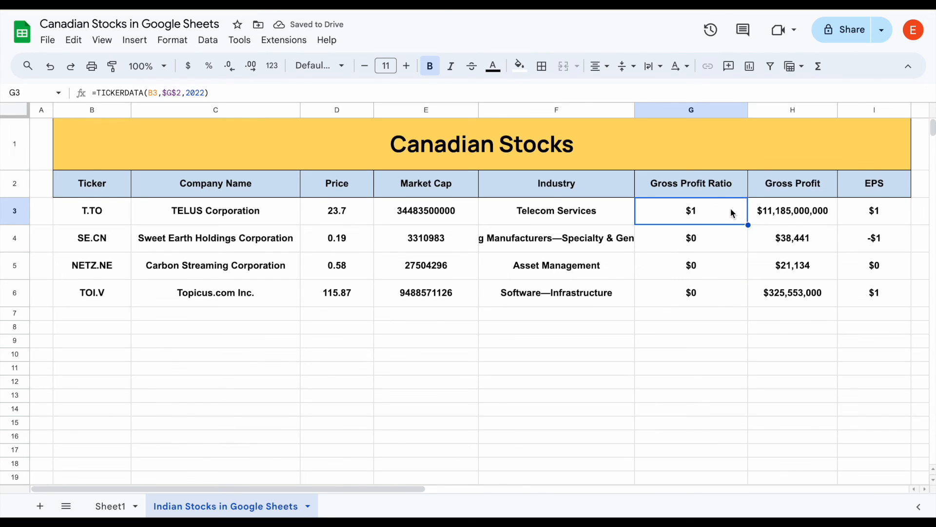
- Format the Gross Profit Ratio values in G3:G6 as percentages
left_click_drag(727, 215, 708, 297)
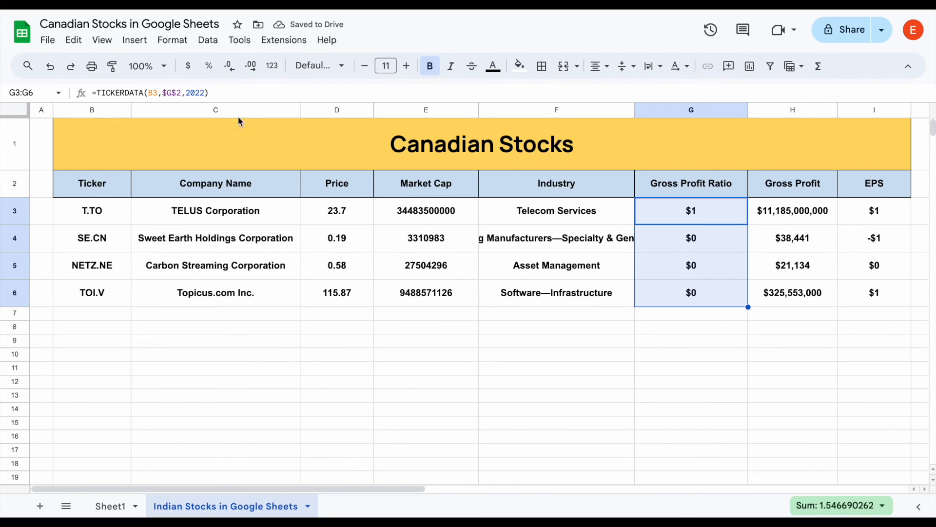
left_click(208, 69)
left_click(721, 218)
left_click_drag(718, 246, 710, 291)
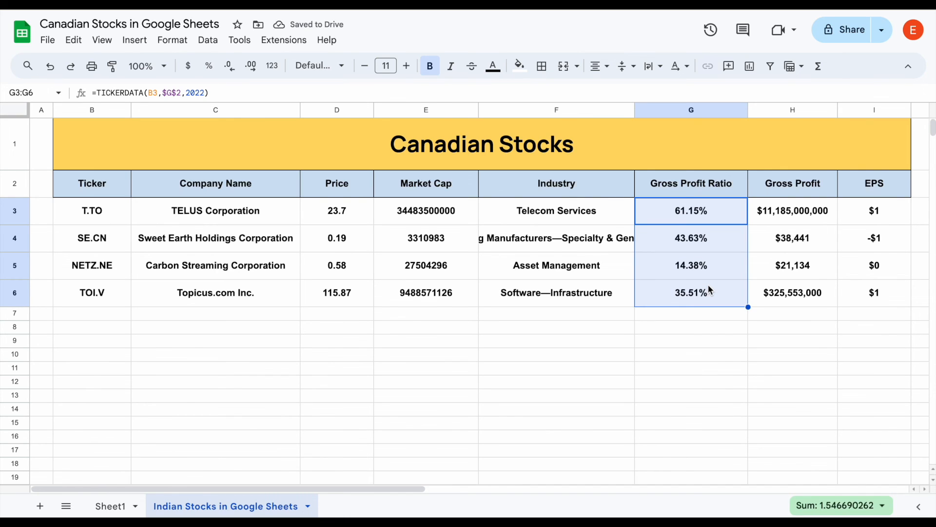